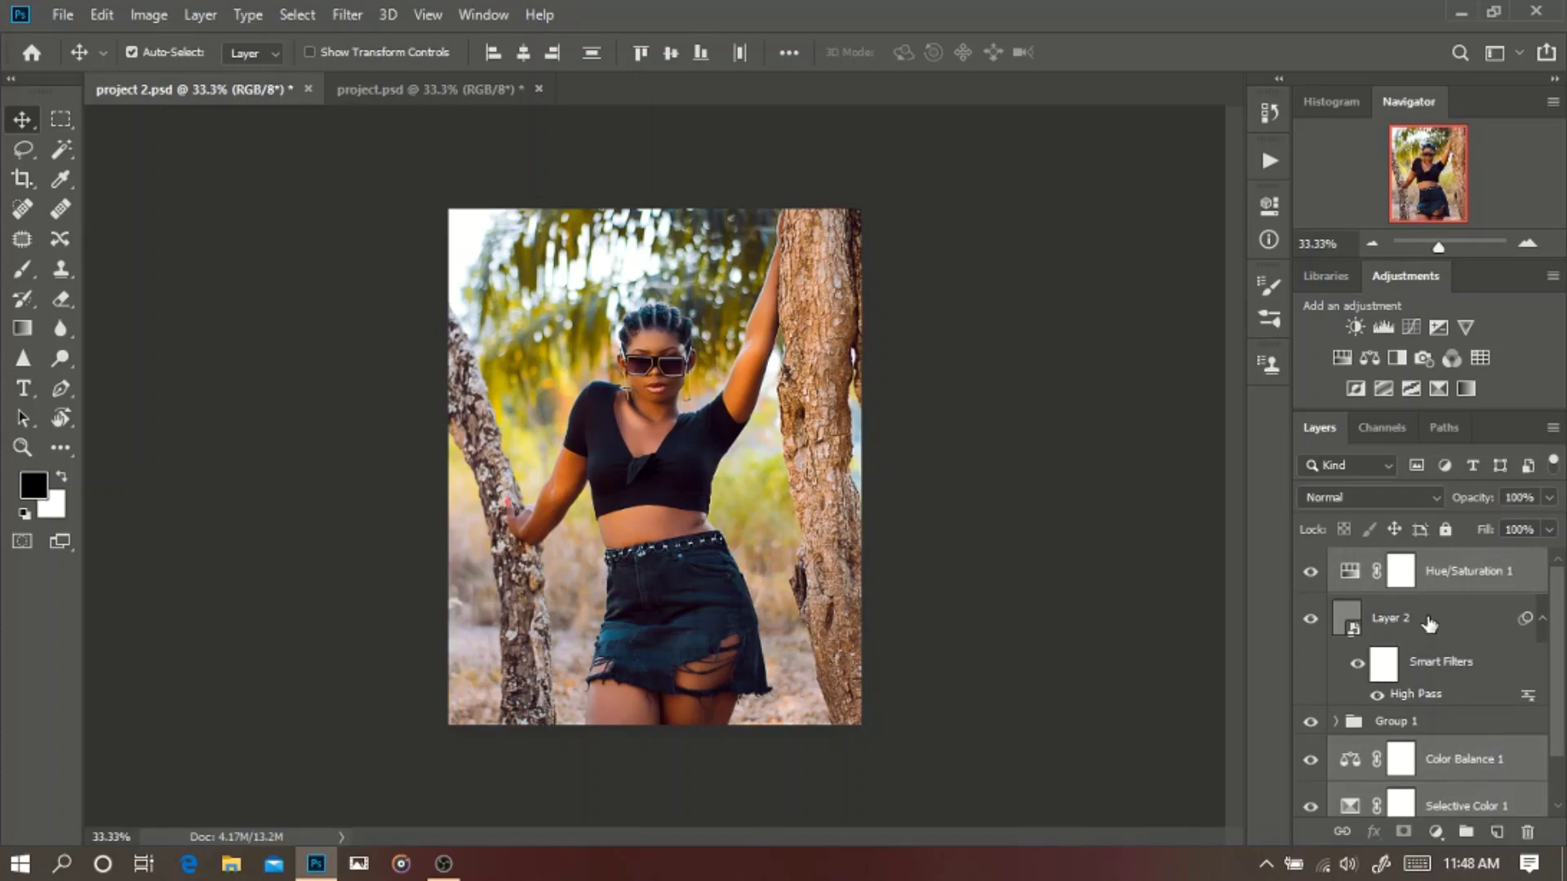
# Examine the colour-graded portrait in project 2.psd up close at 100% and again as a whole.
pyautogui.scroll(-1, 1429, 624)
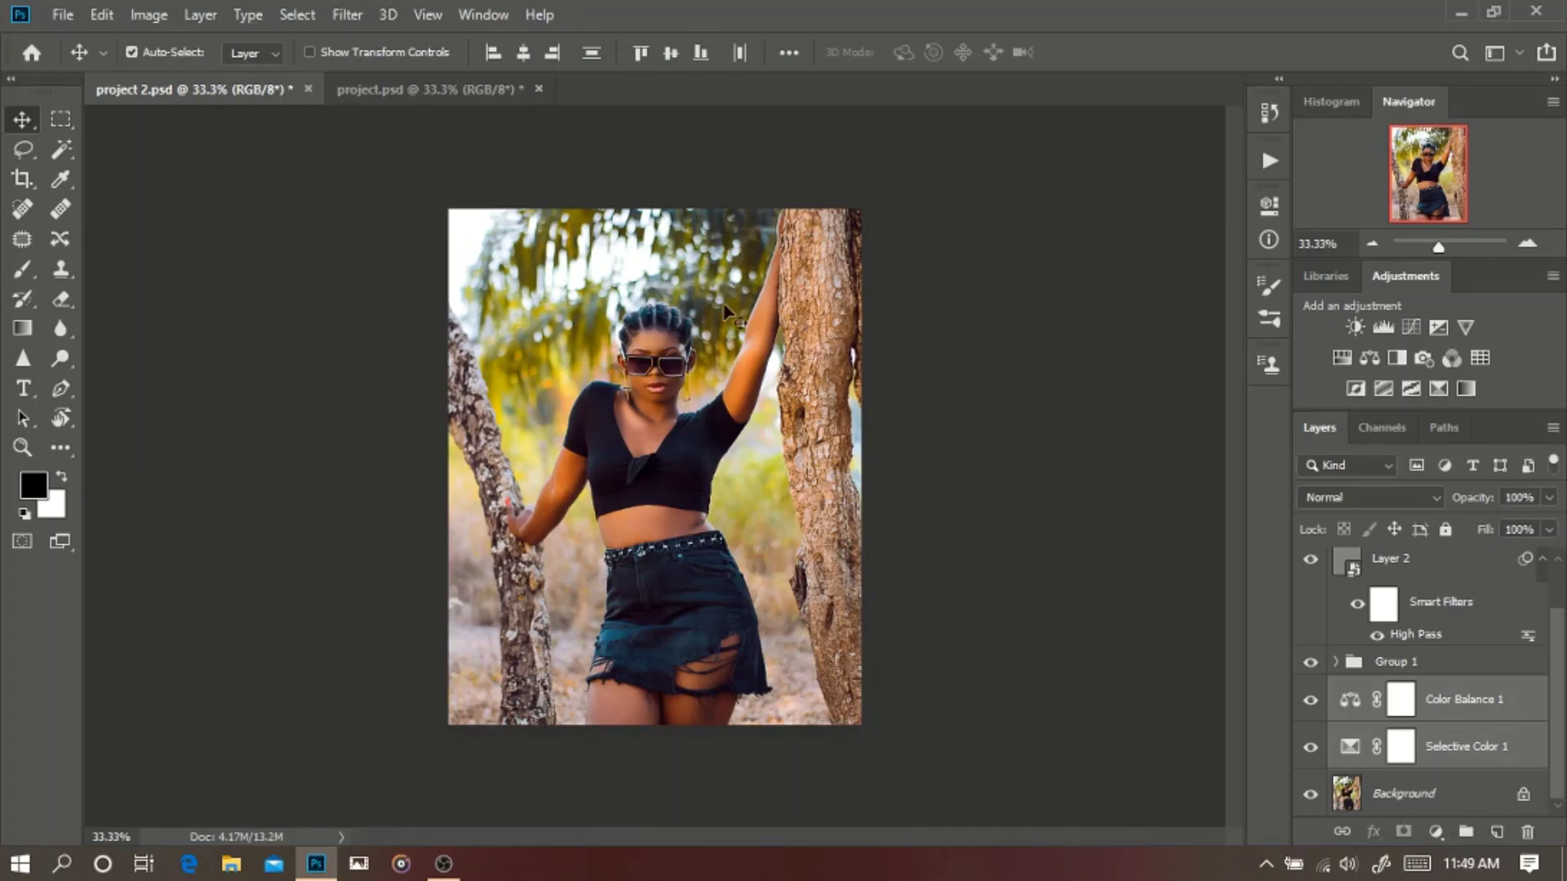
pyautogui.hotkey('ctrl', '+')
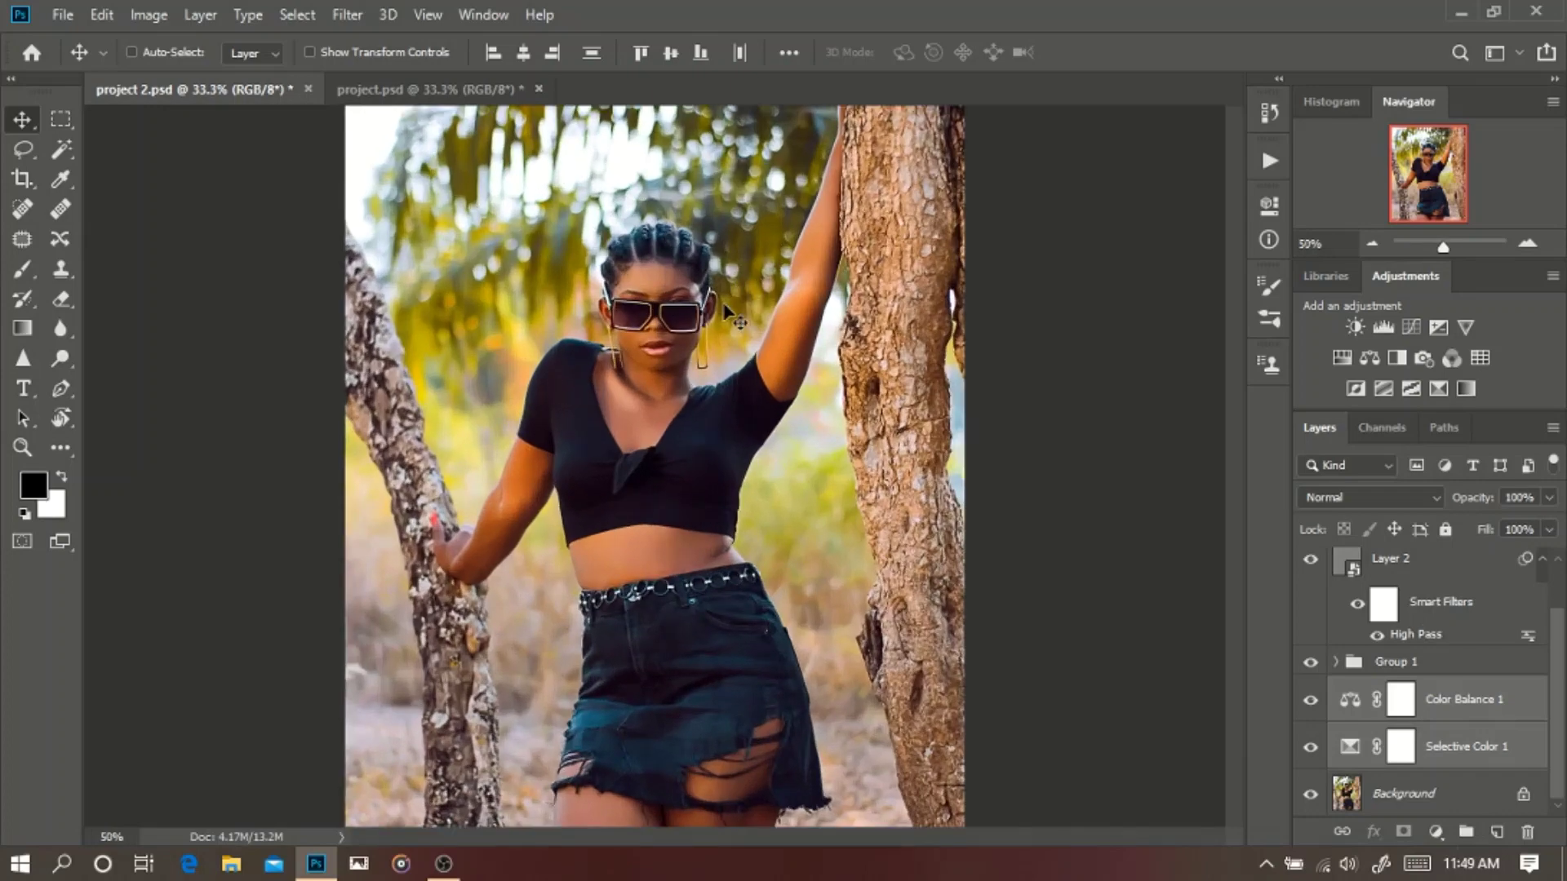
pyautogui.hotkey('ctrl', '+')
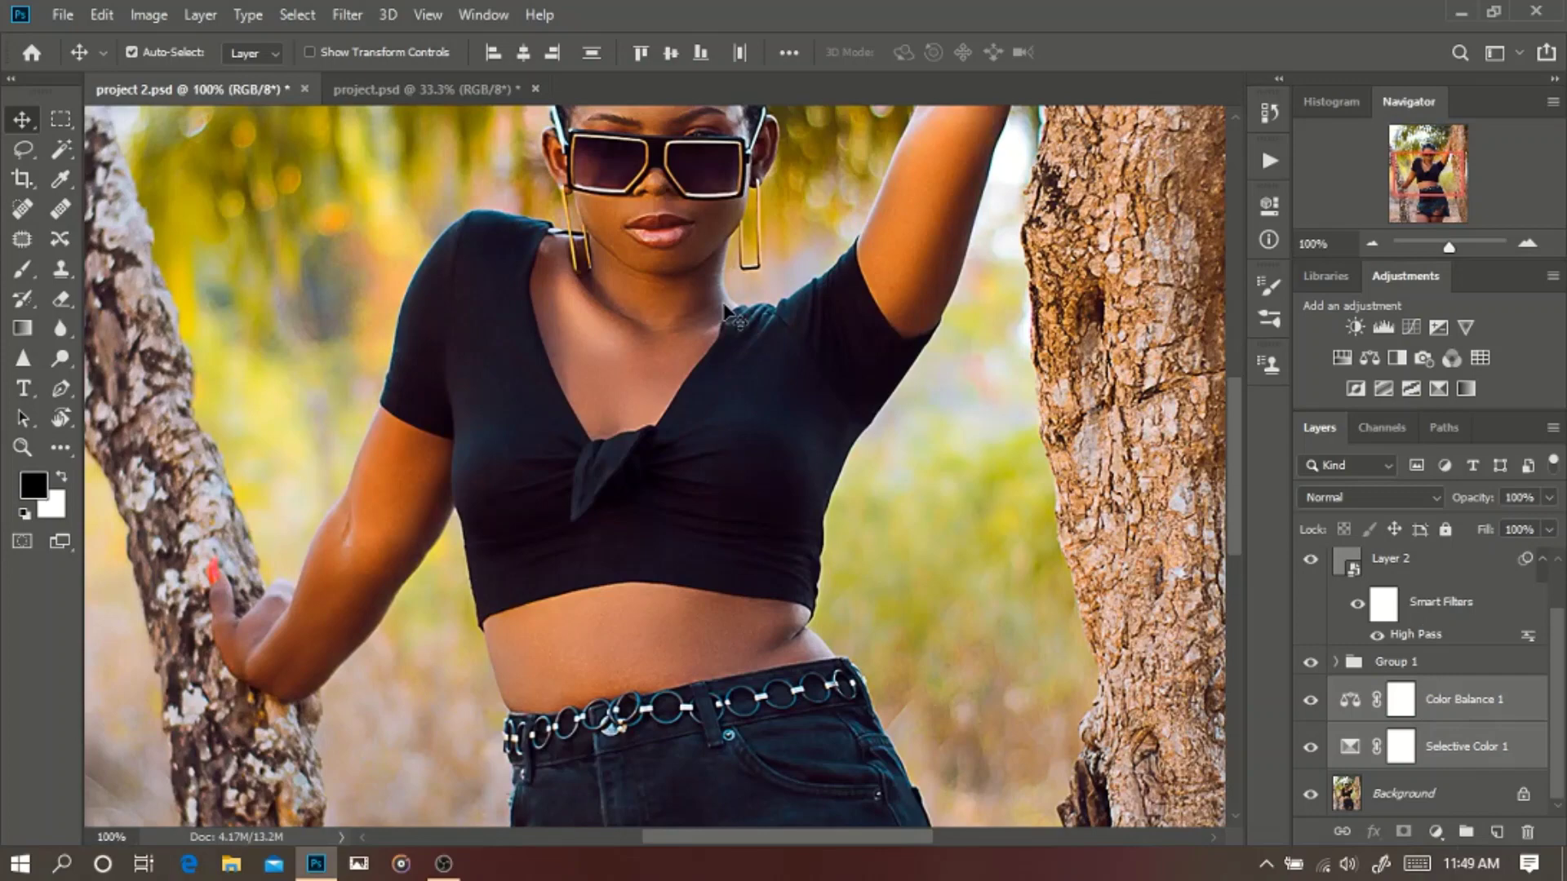
pyautogui.scroll(5, 725, 311)
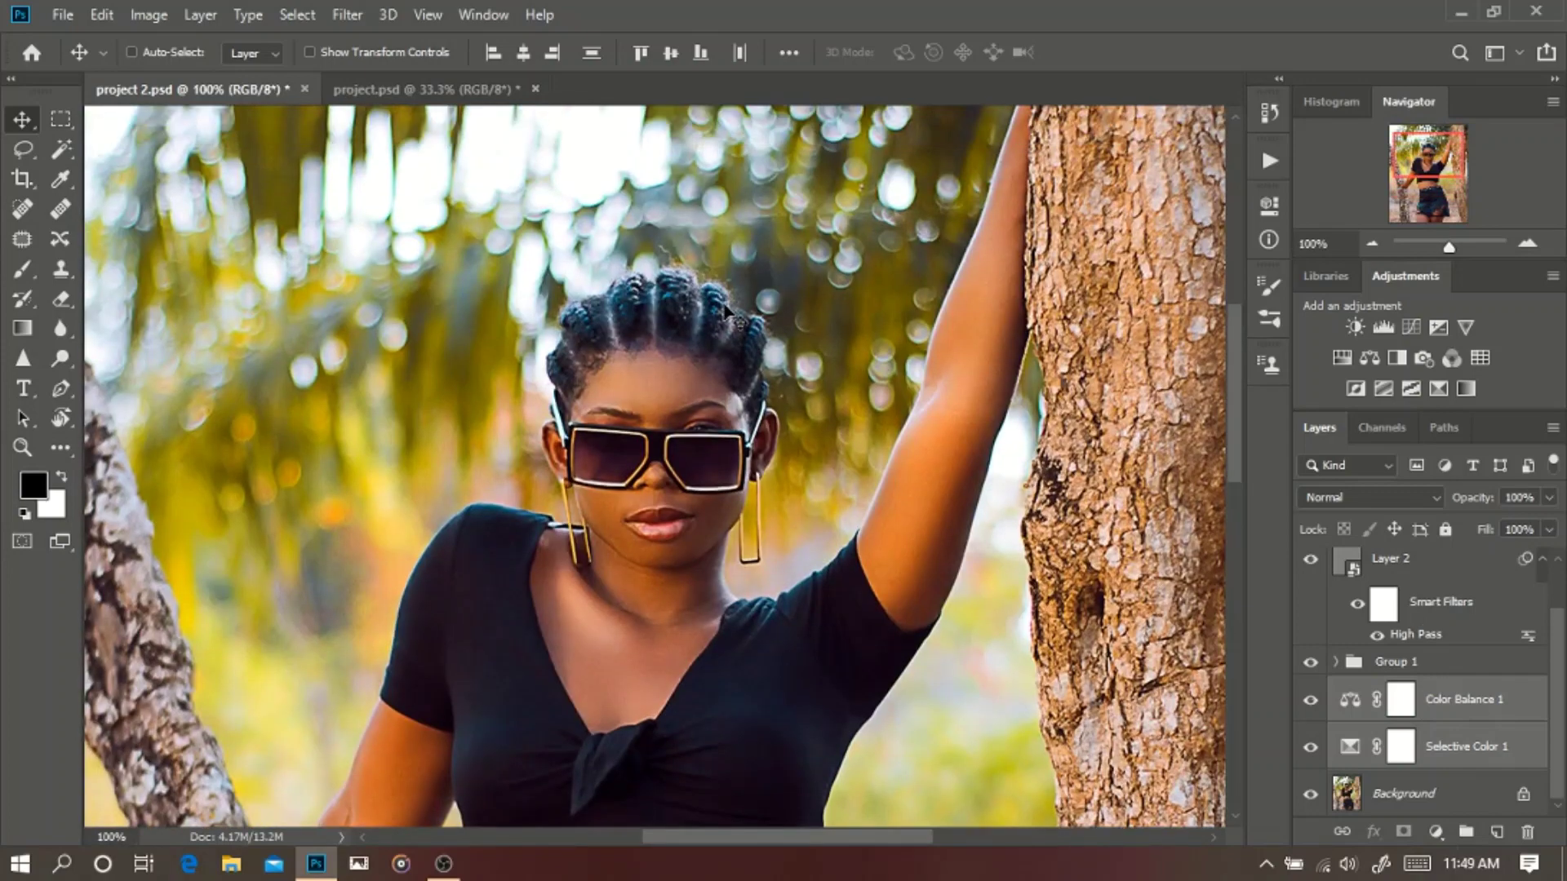
pyautogui.hotkey('ctrl', '-')
pyautogui.hotkey('ctrl', '-')
pyautogui.hotkey('ctrl', '-')
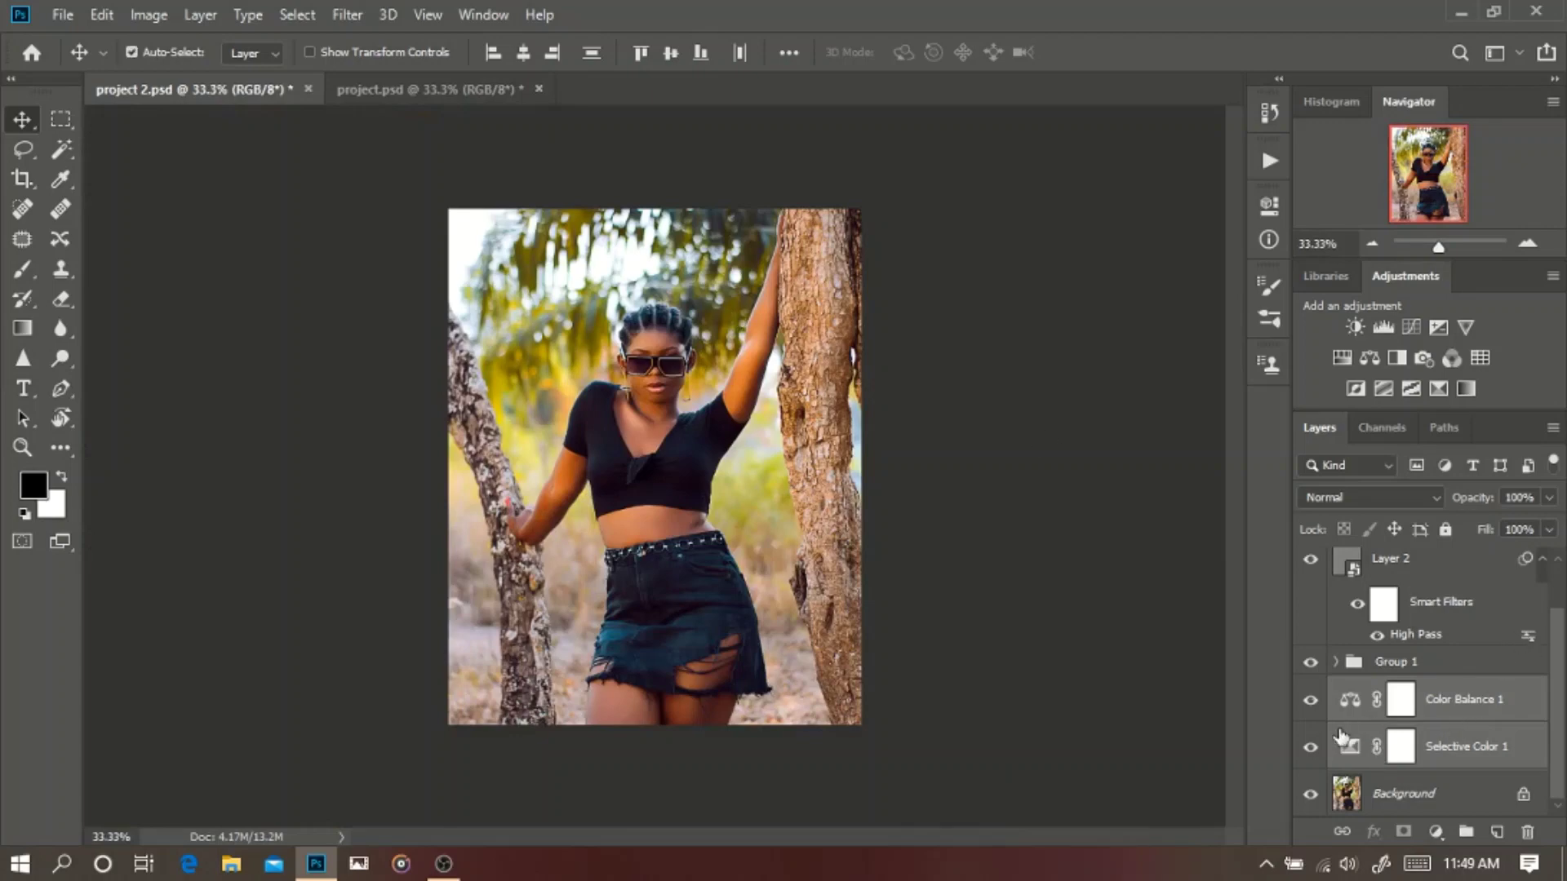
# Compare the graded portrait with its original Background layer alone and look through the layer stack.
pyautogui.keyDown('alt'); pyautogui.click(1311, 795); pyautogui.keyUp('alt')
pyautogui.keyDown('alt'); pyautogui.click(1311, 796); pyautogui.keyUp('alt')
pyautogui.hotkey('ctrl', '+')
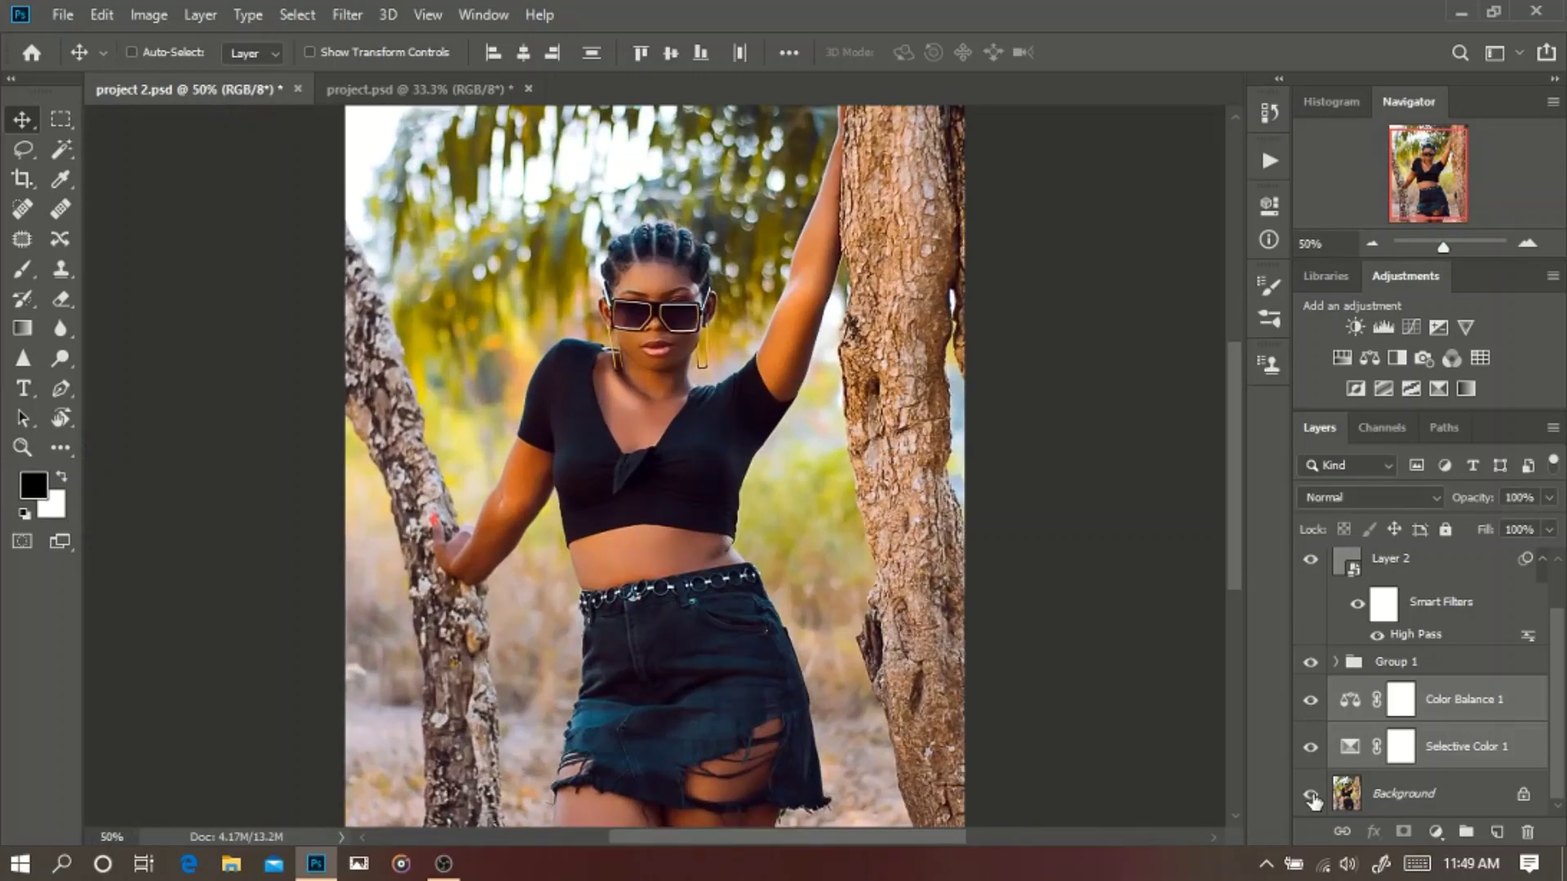
pyautogui.keyDown('alt'); pyautogui.click(1312, 796); pyautogui.keyUp('alt')
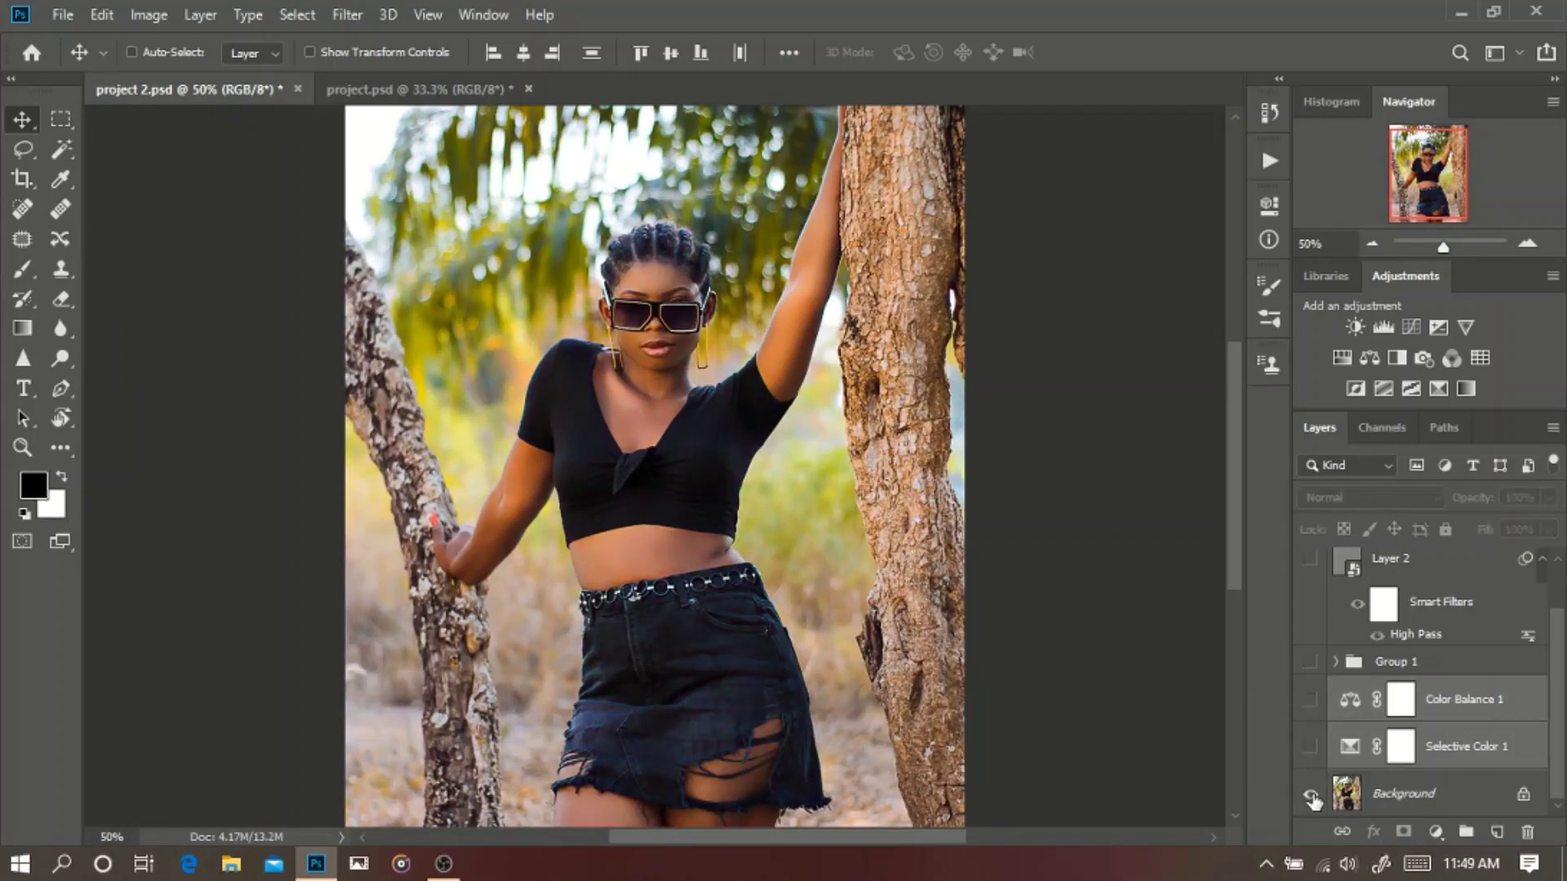
pyautogui.keyDown('alt'); pyautogui.click(1311, 795); pyautogui.keyUp('alt')
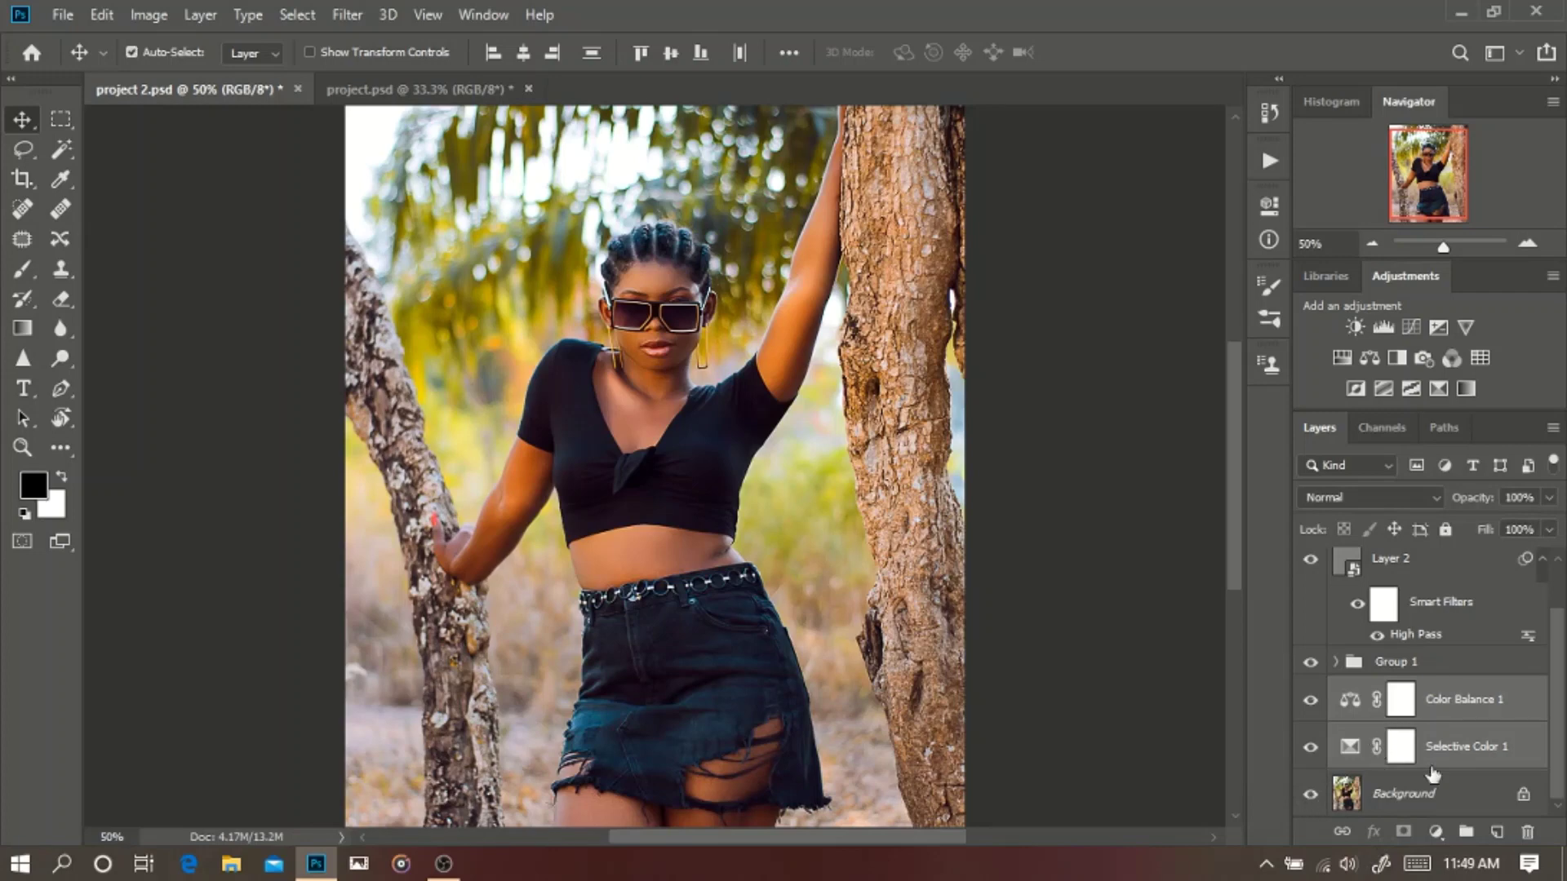
pyautogui.scroll(2, 1493, 665)
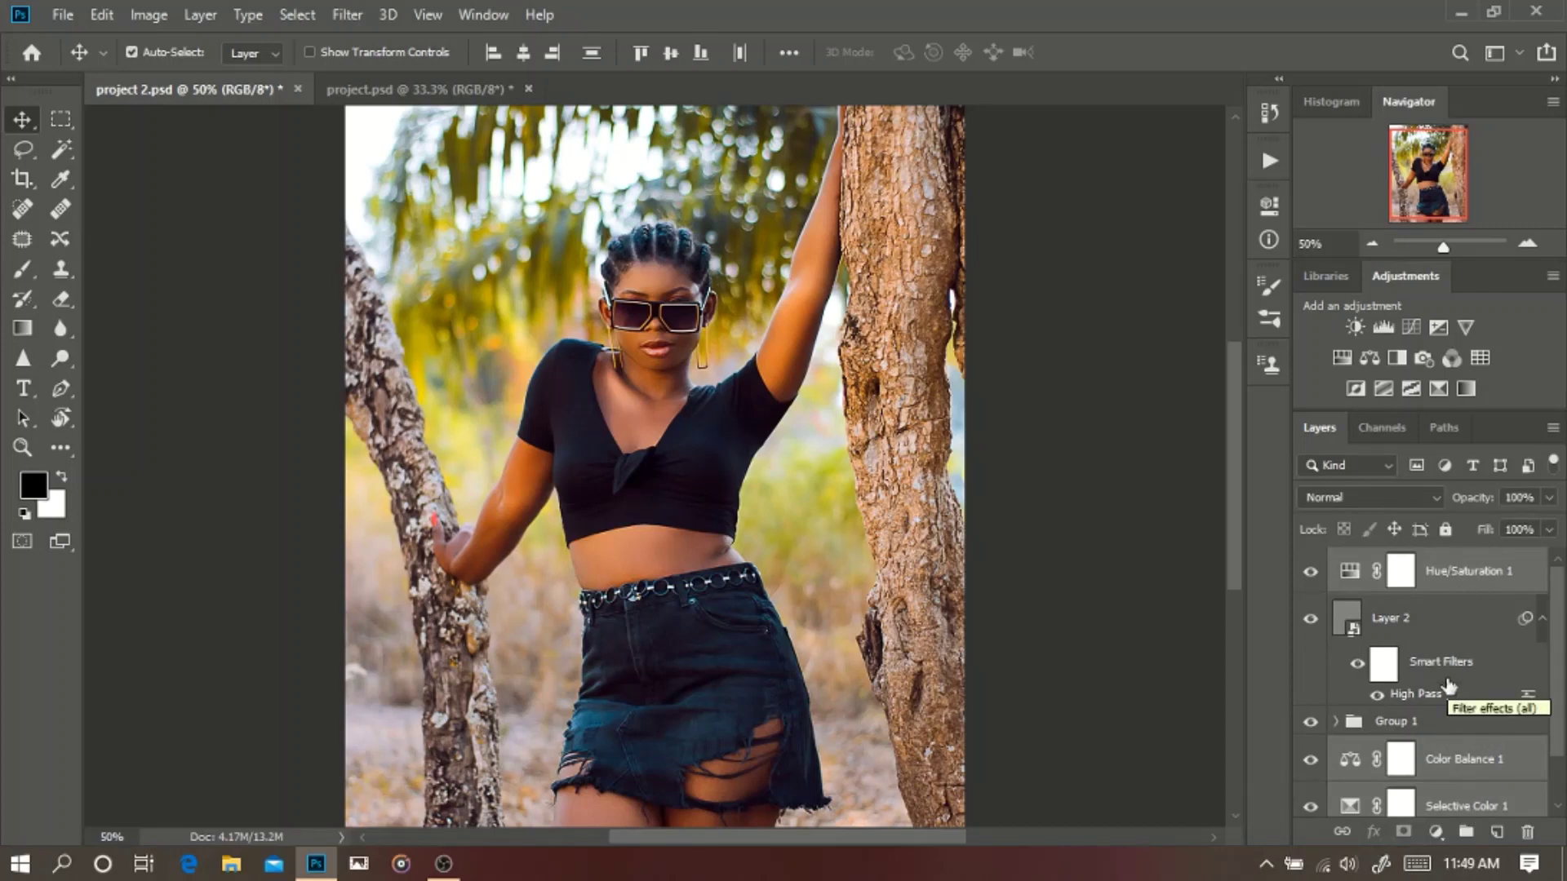
pyautogui.scroll(-1, 1448, 685)
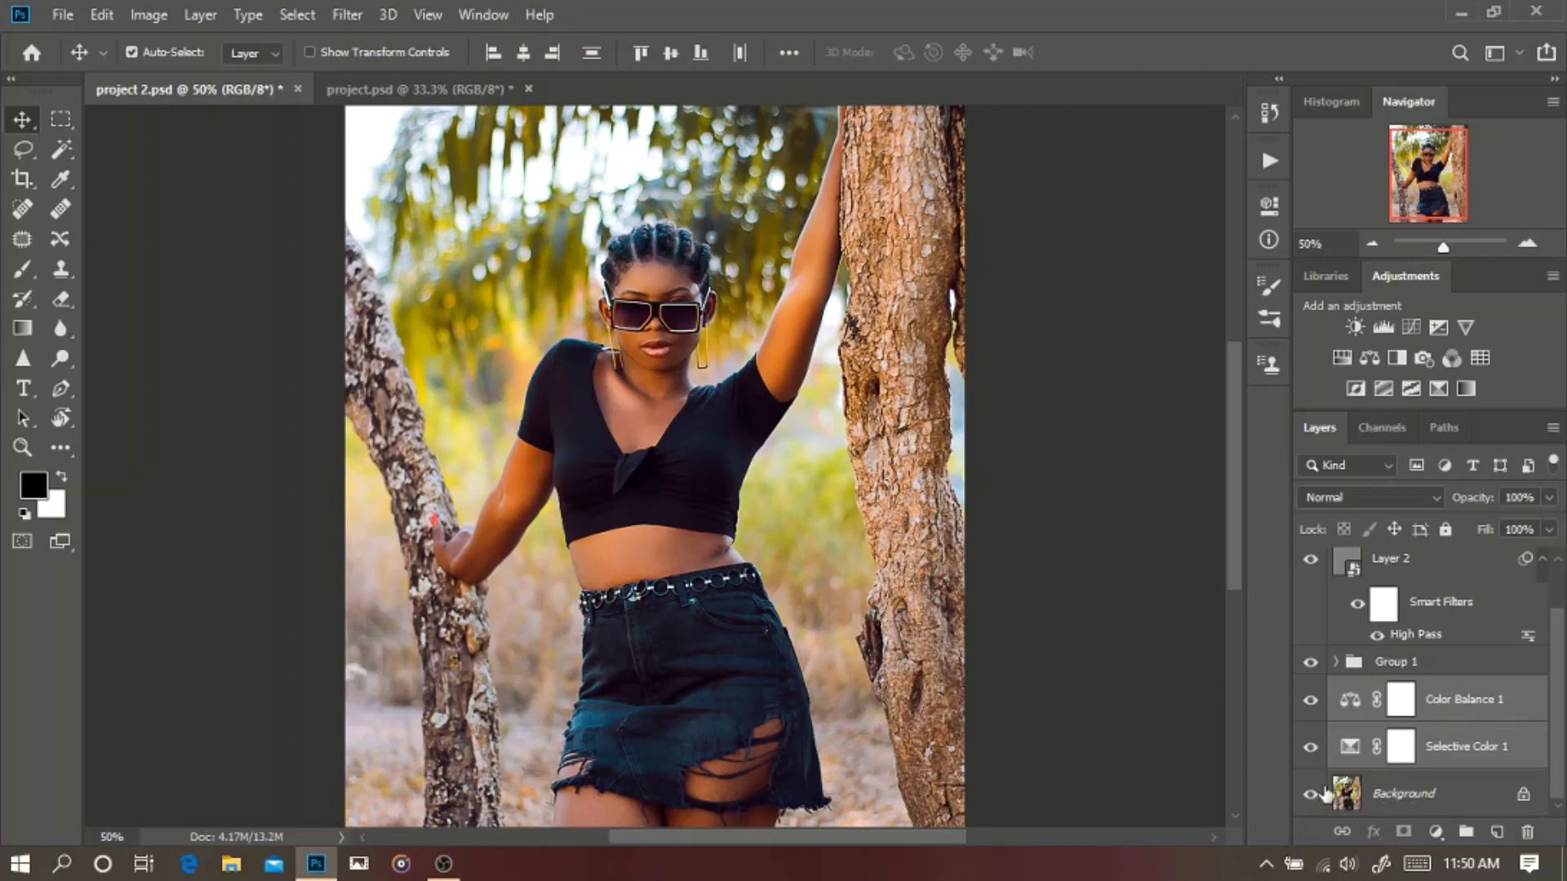
pyautogui.scroll(1, 1472, 783)
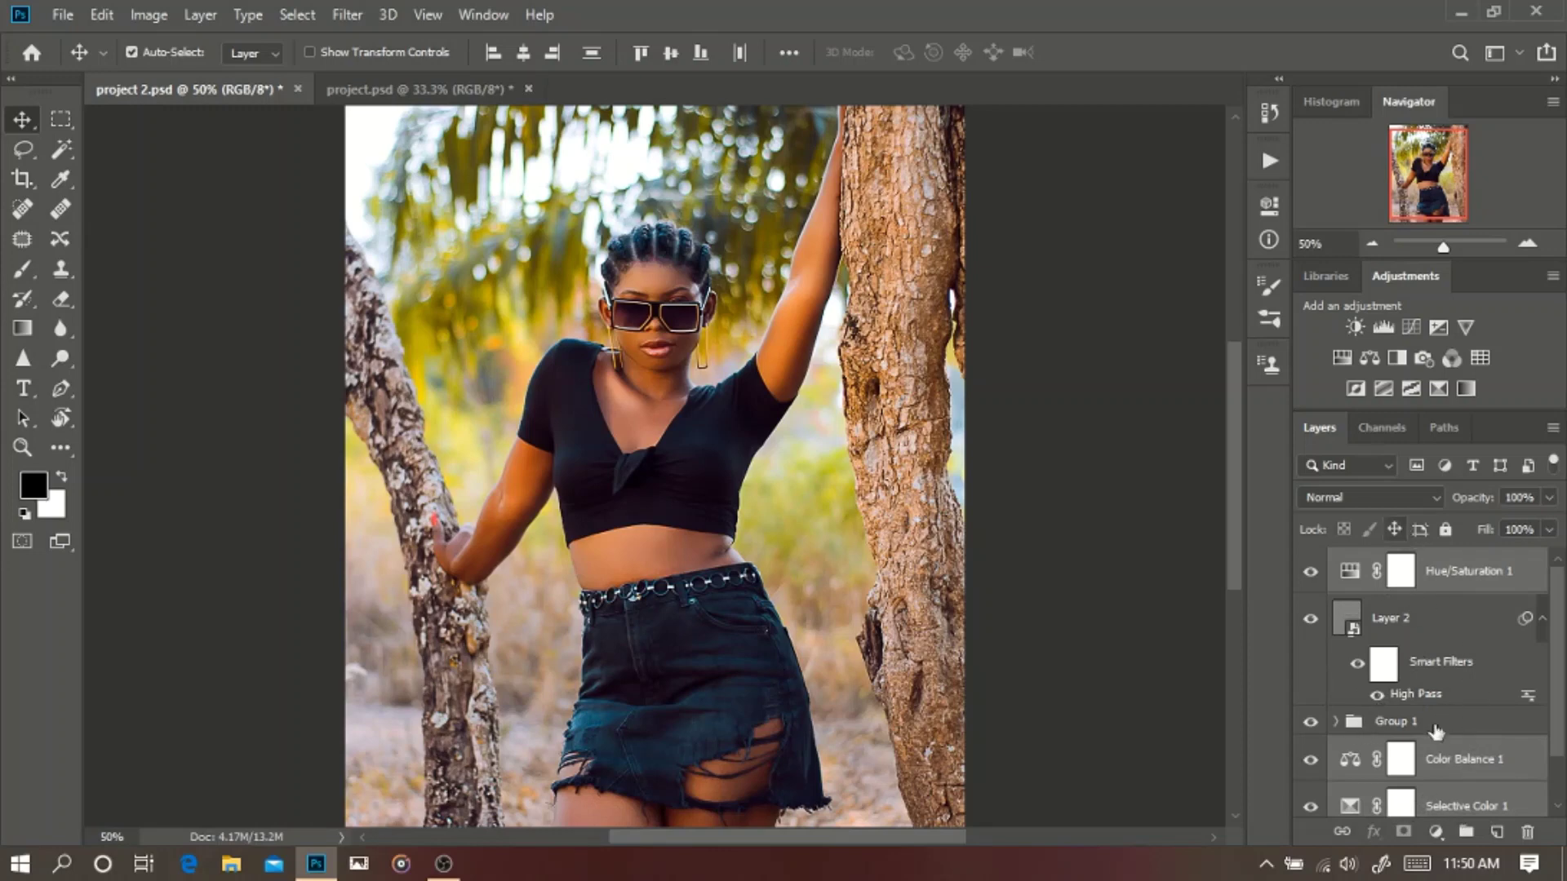
pyautogui.scroll(-1, 1451, 711)
pyautogui.scroll(-1, 1451, 711)
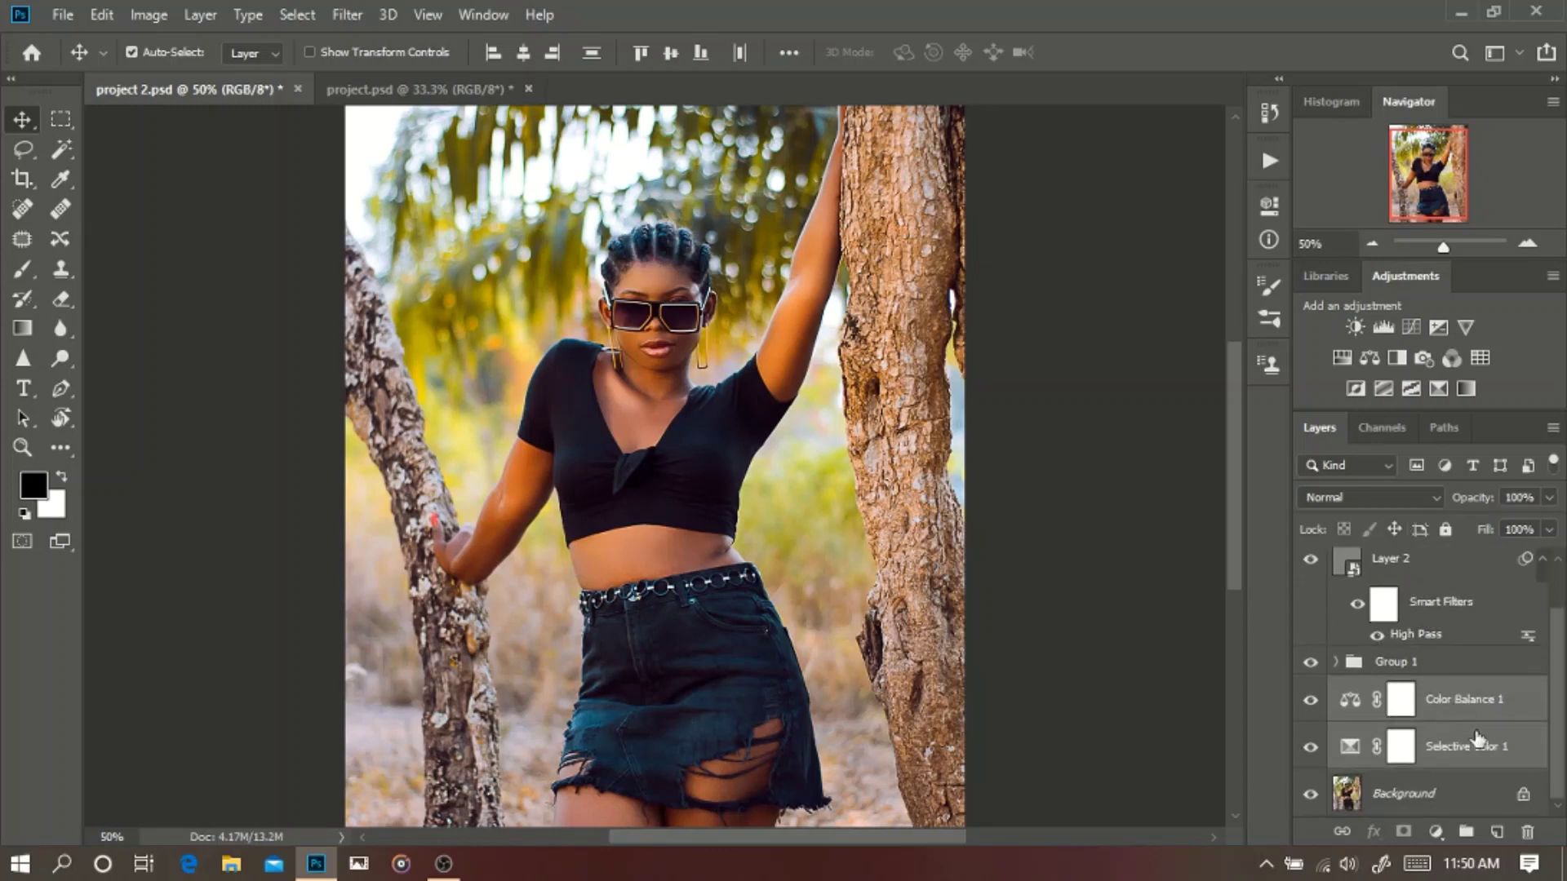
# Open the Color Lookup Tables export settings for project 2.psd and move the dialog off the subject's face.
pyautogui.click(60, 15)
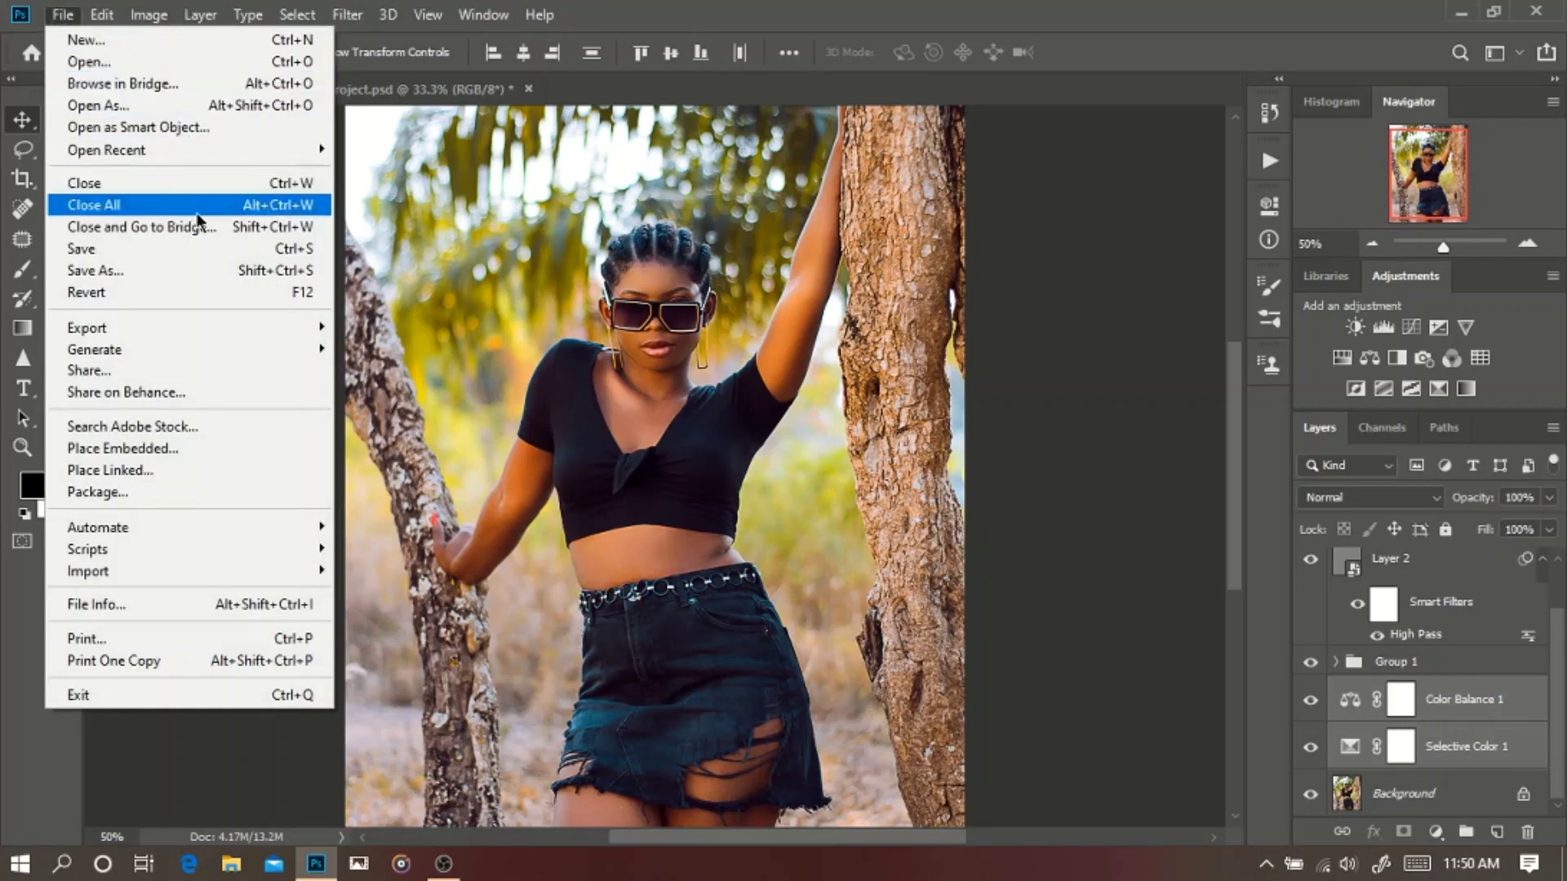
pyautogui.moveTo(278, 338)
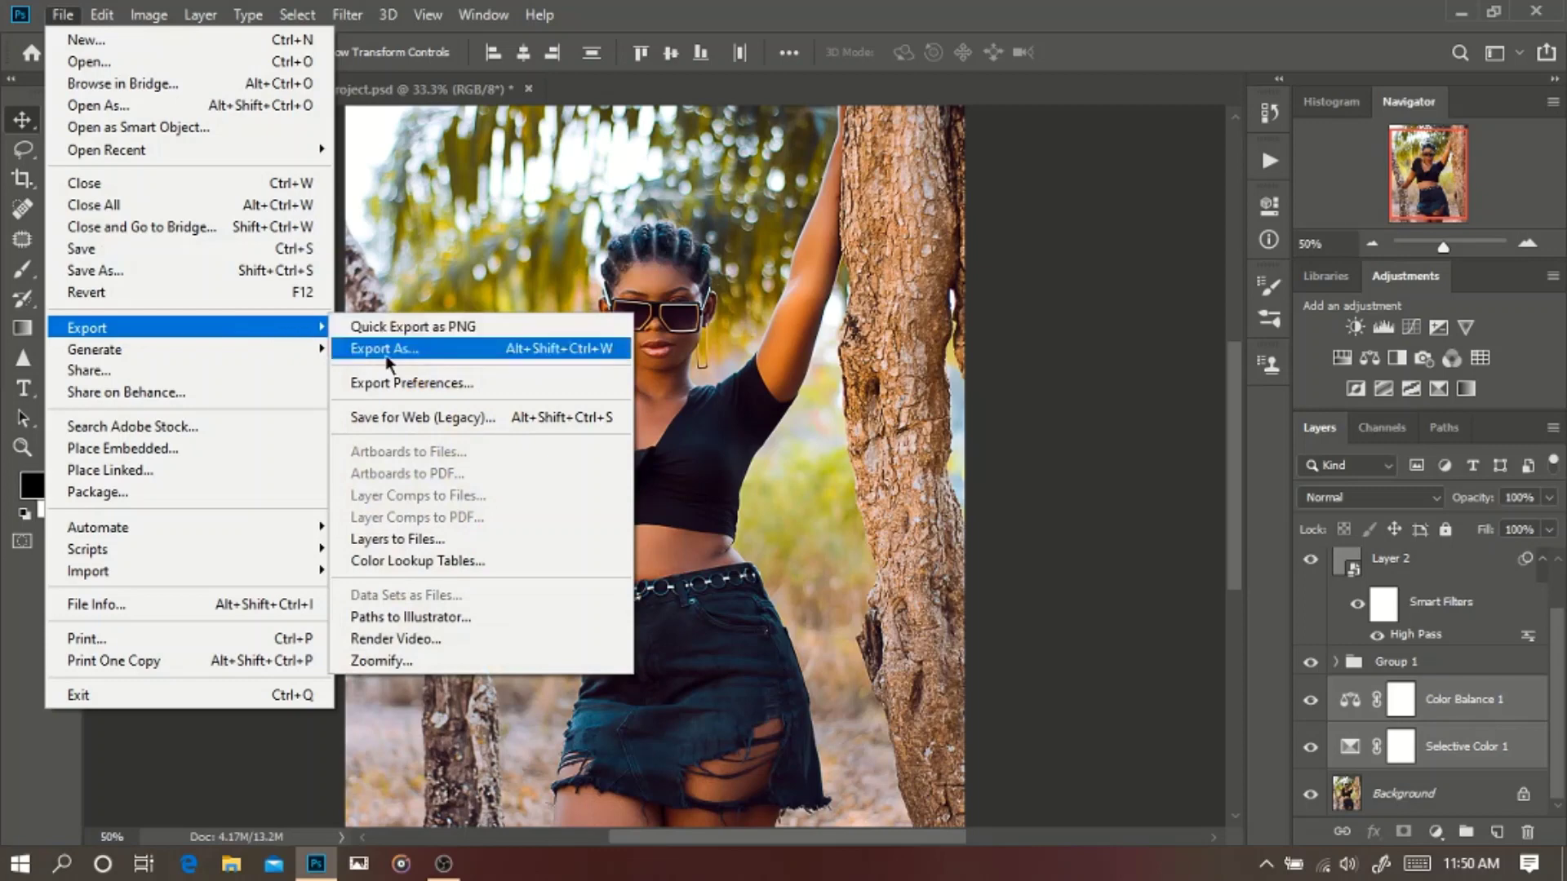
pyautogui.click(448, 560)
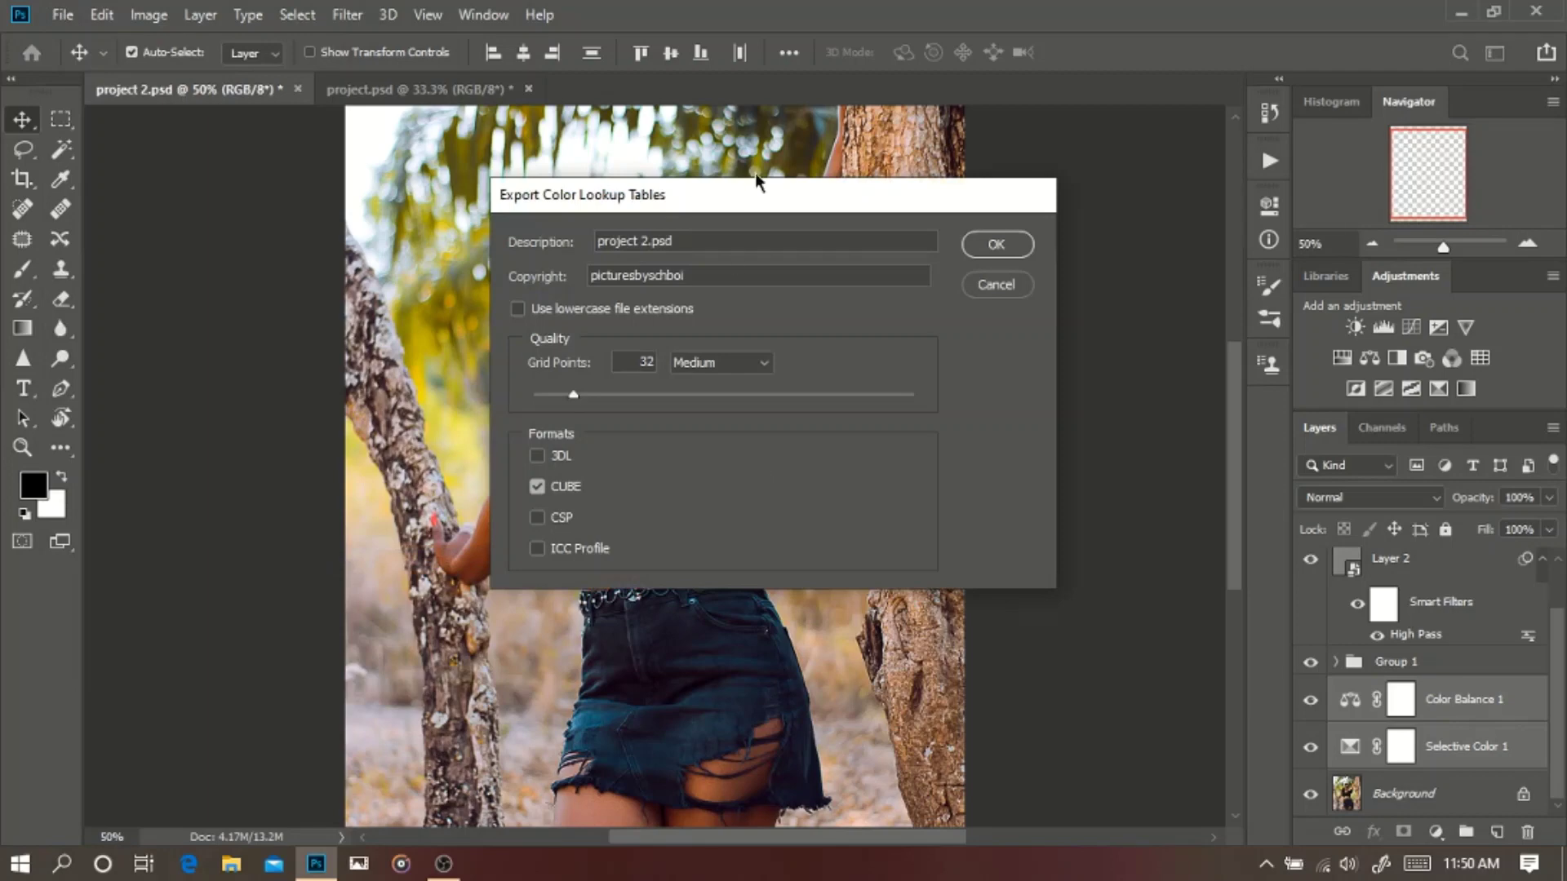
pyautogui.moveTo(738, 200); pyautogui.dragTo(1076, 214)
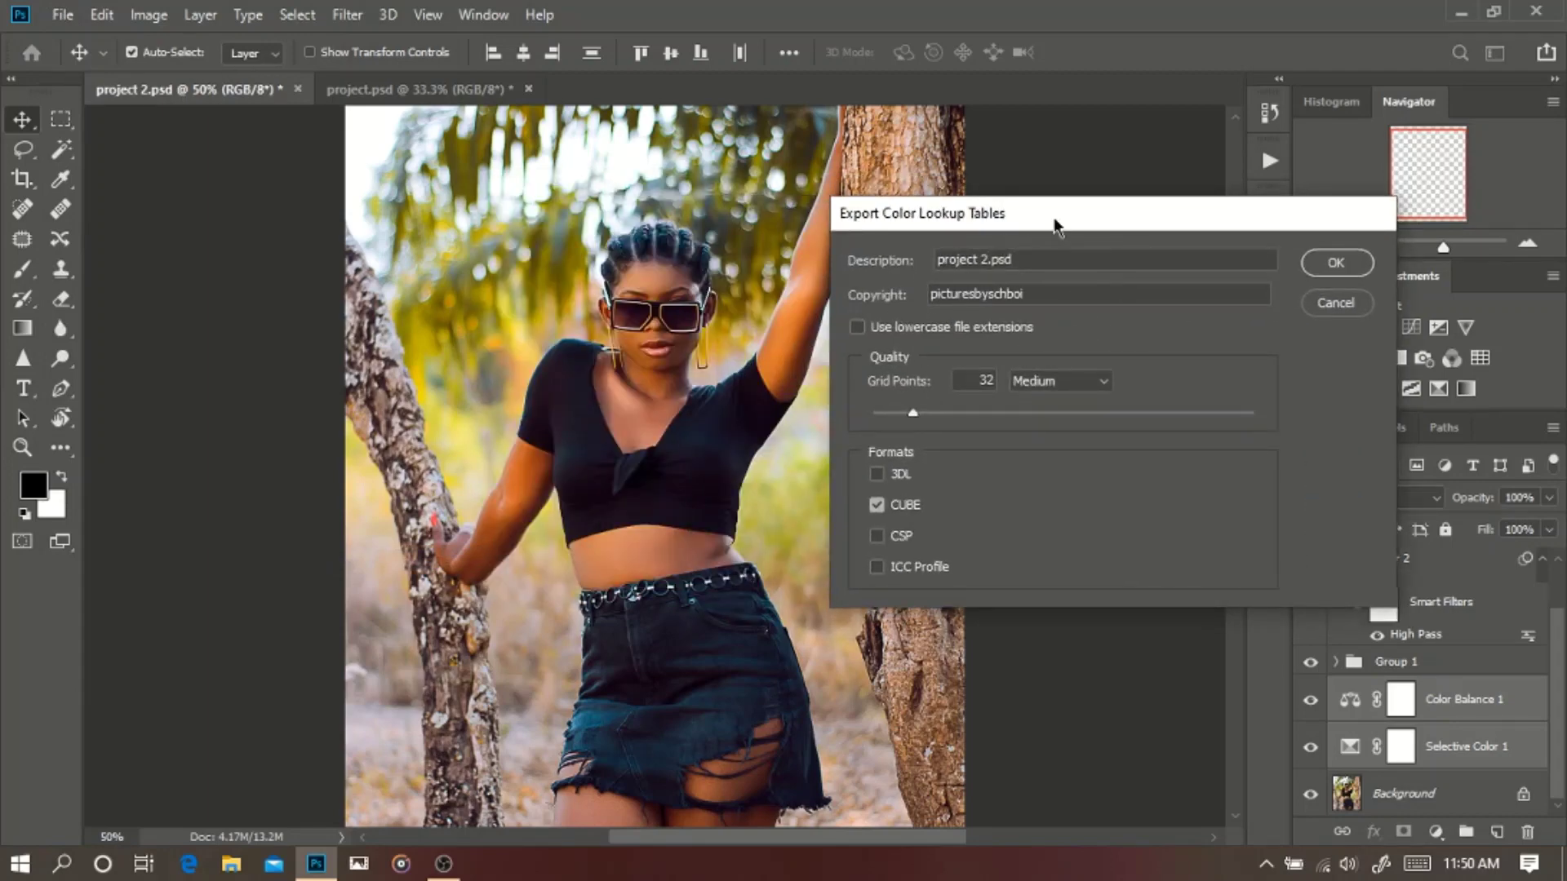
pyautogui.moveTo(1072, 222); pyautogui.dragTo(945, 223)
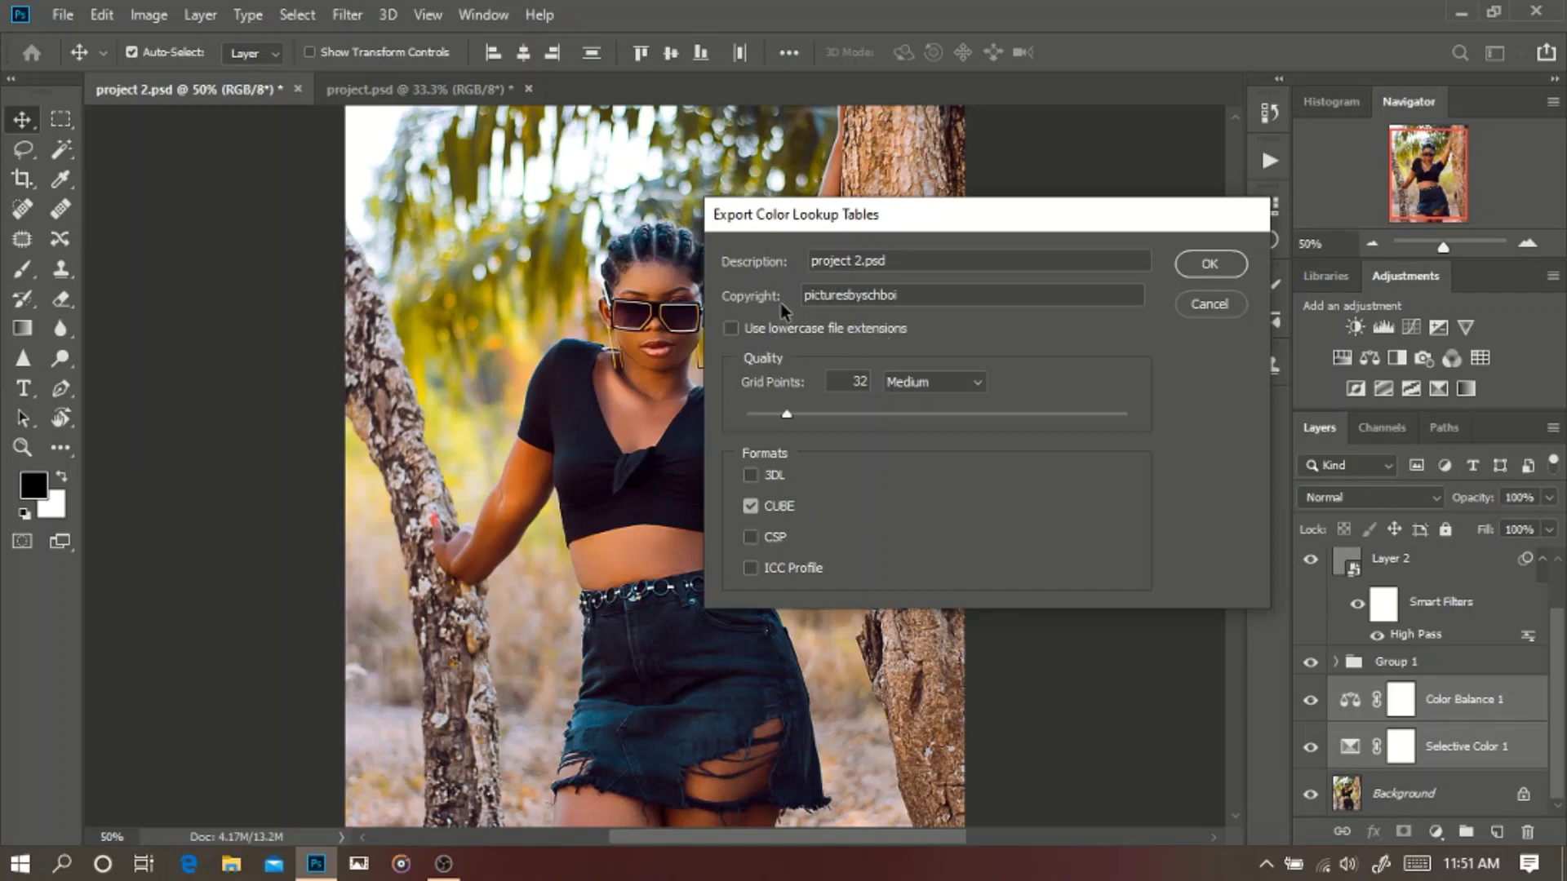
# Review the copyright and quality options and accept the lookup table export at 32 grid points, Medium quality, in CUBE format.
pyautogui.doubleClick(939, 293)
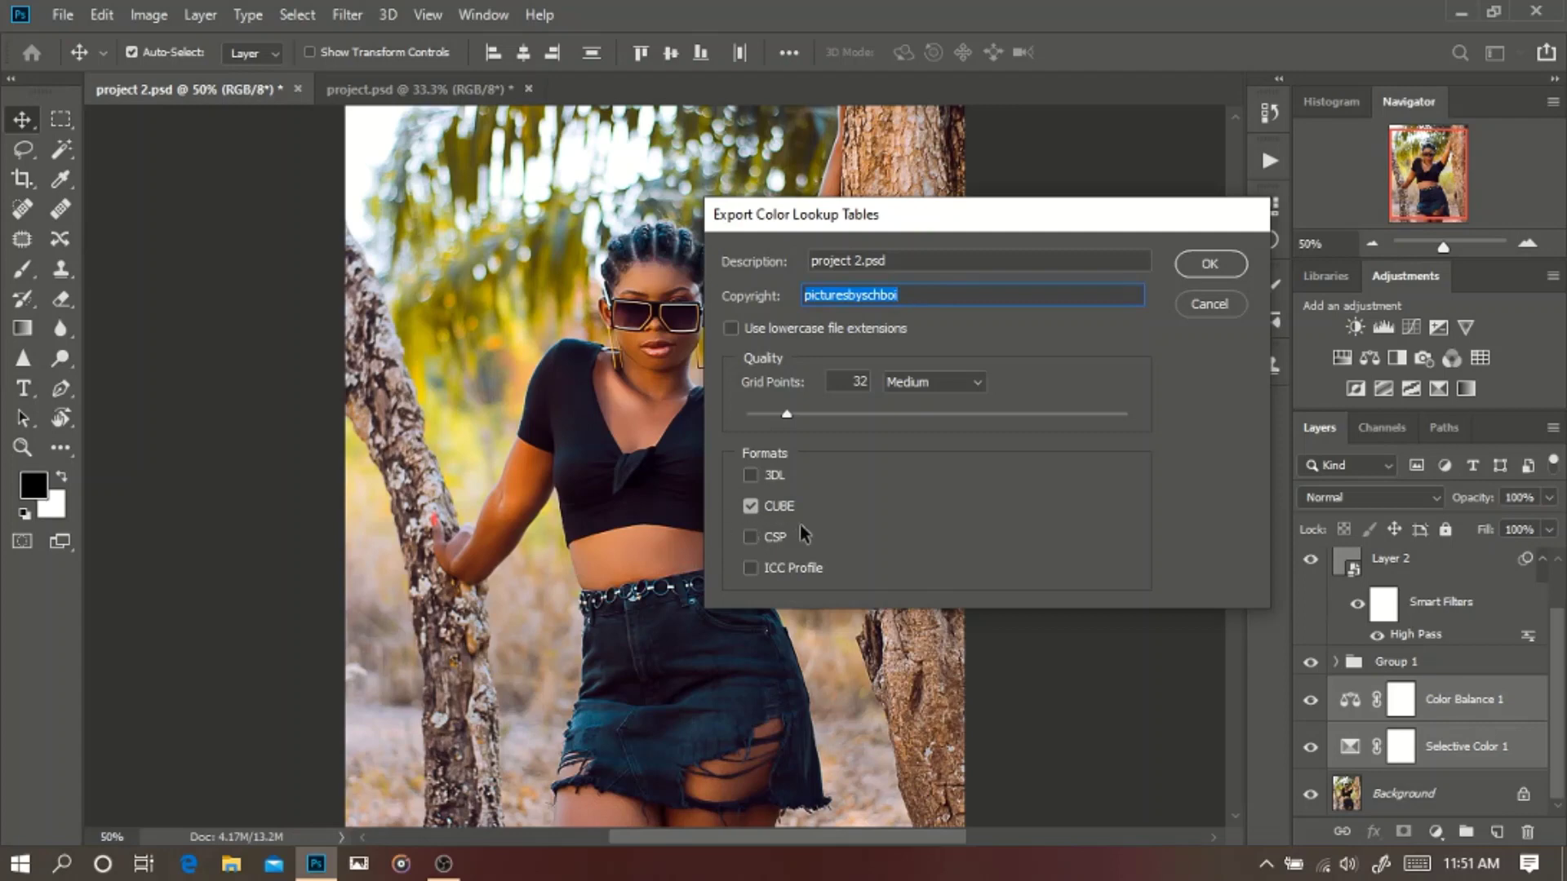
pyautogui.click(967, 383)
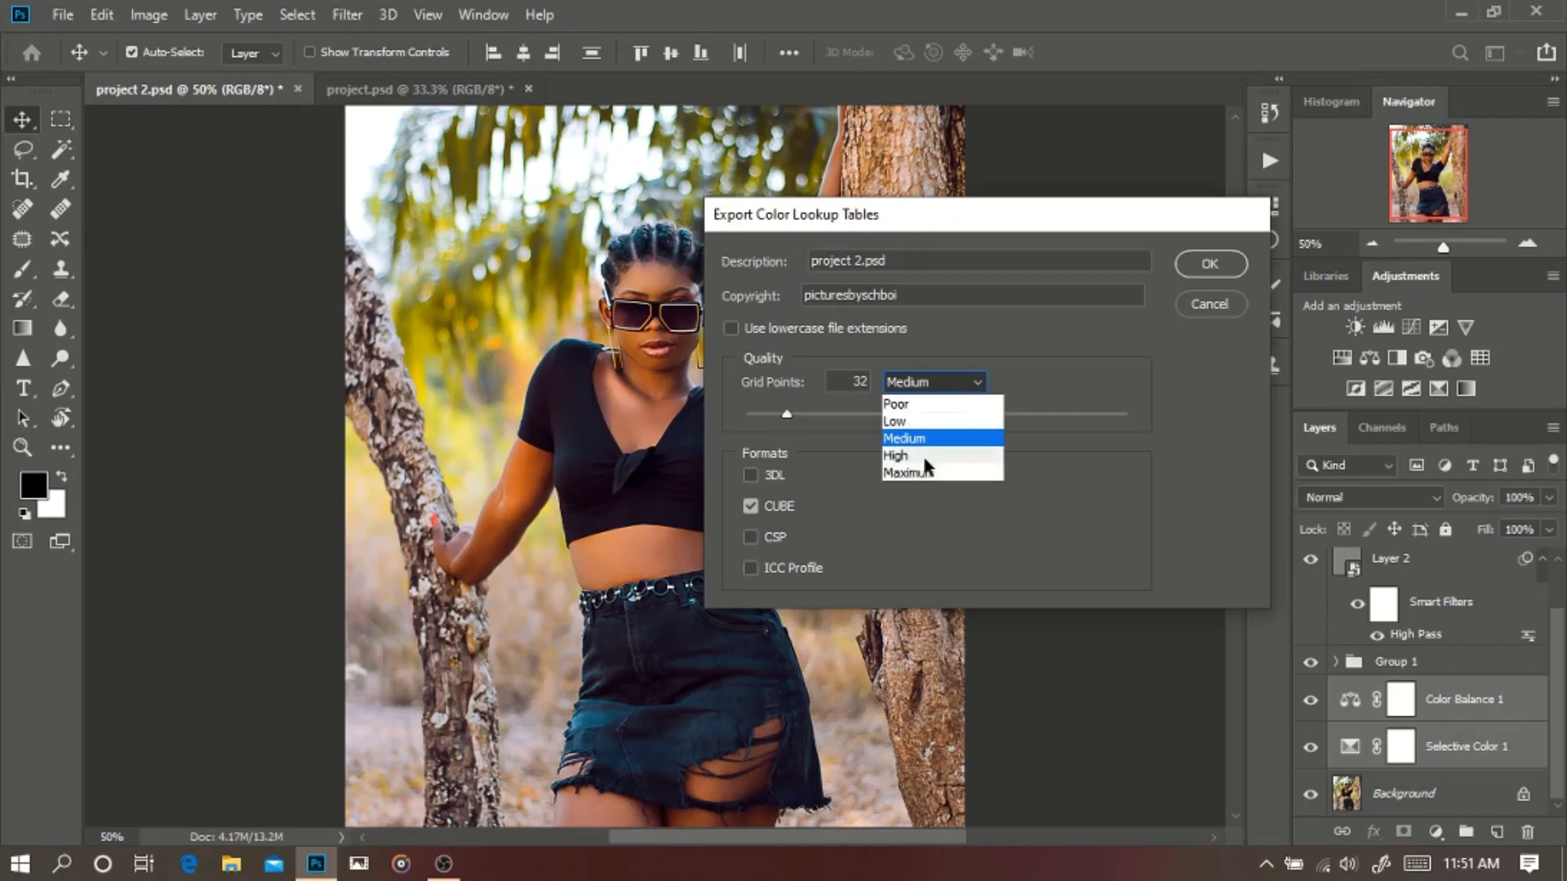
pyautogui.click(971, 390)
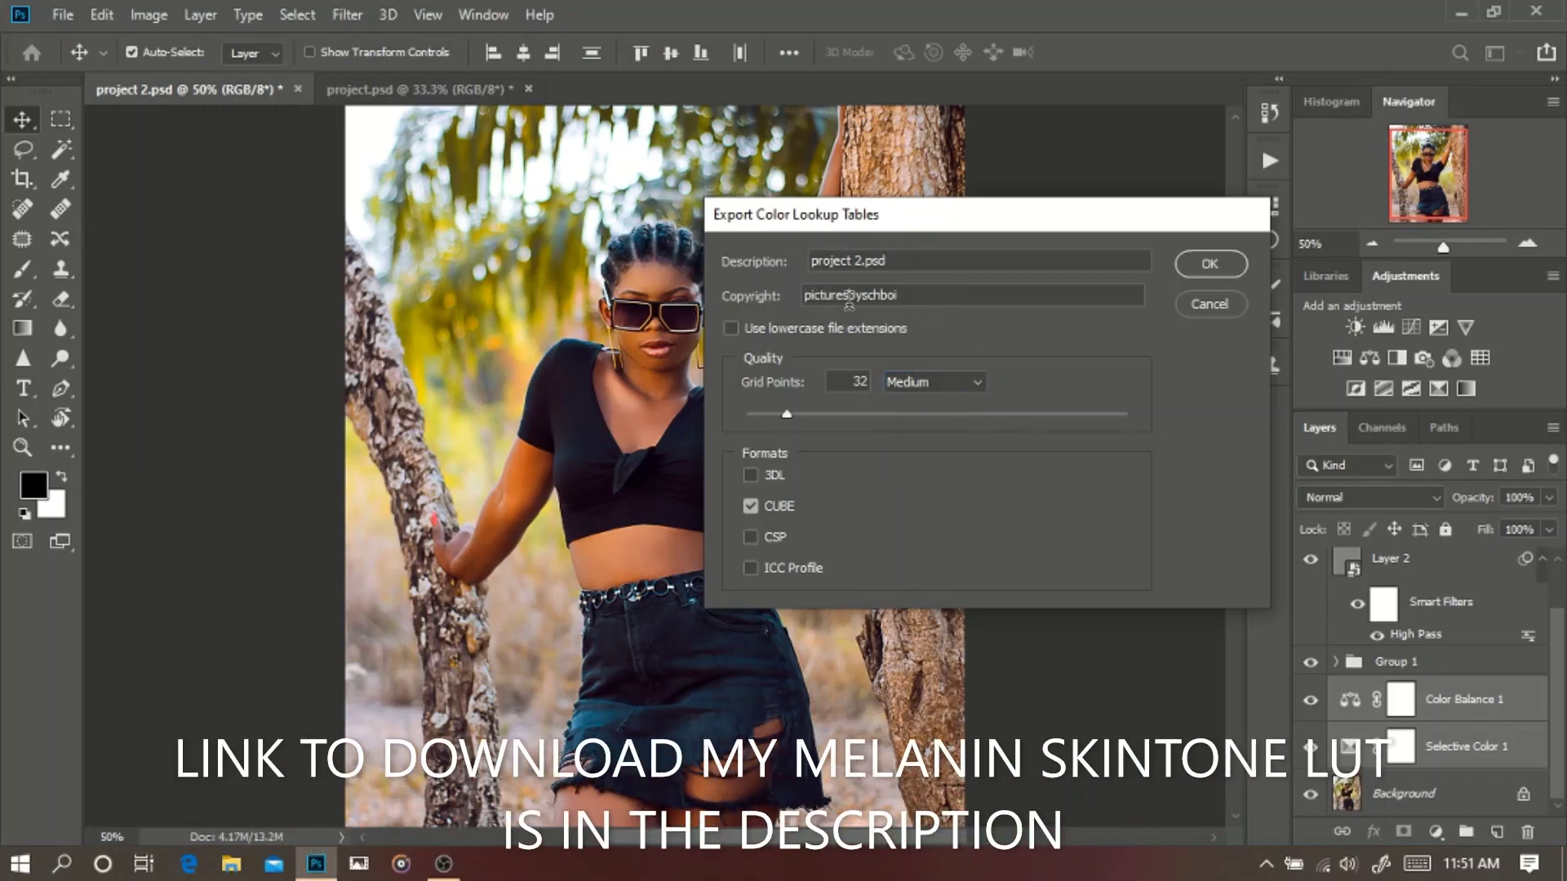
pyautogui.click(927, 295)
pyautogui.moveTo(806, 295); pyautogui.dragTo(911, 297)
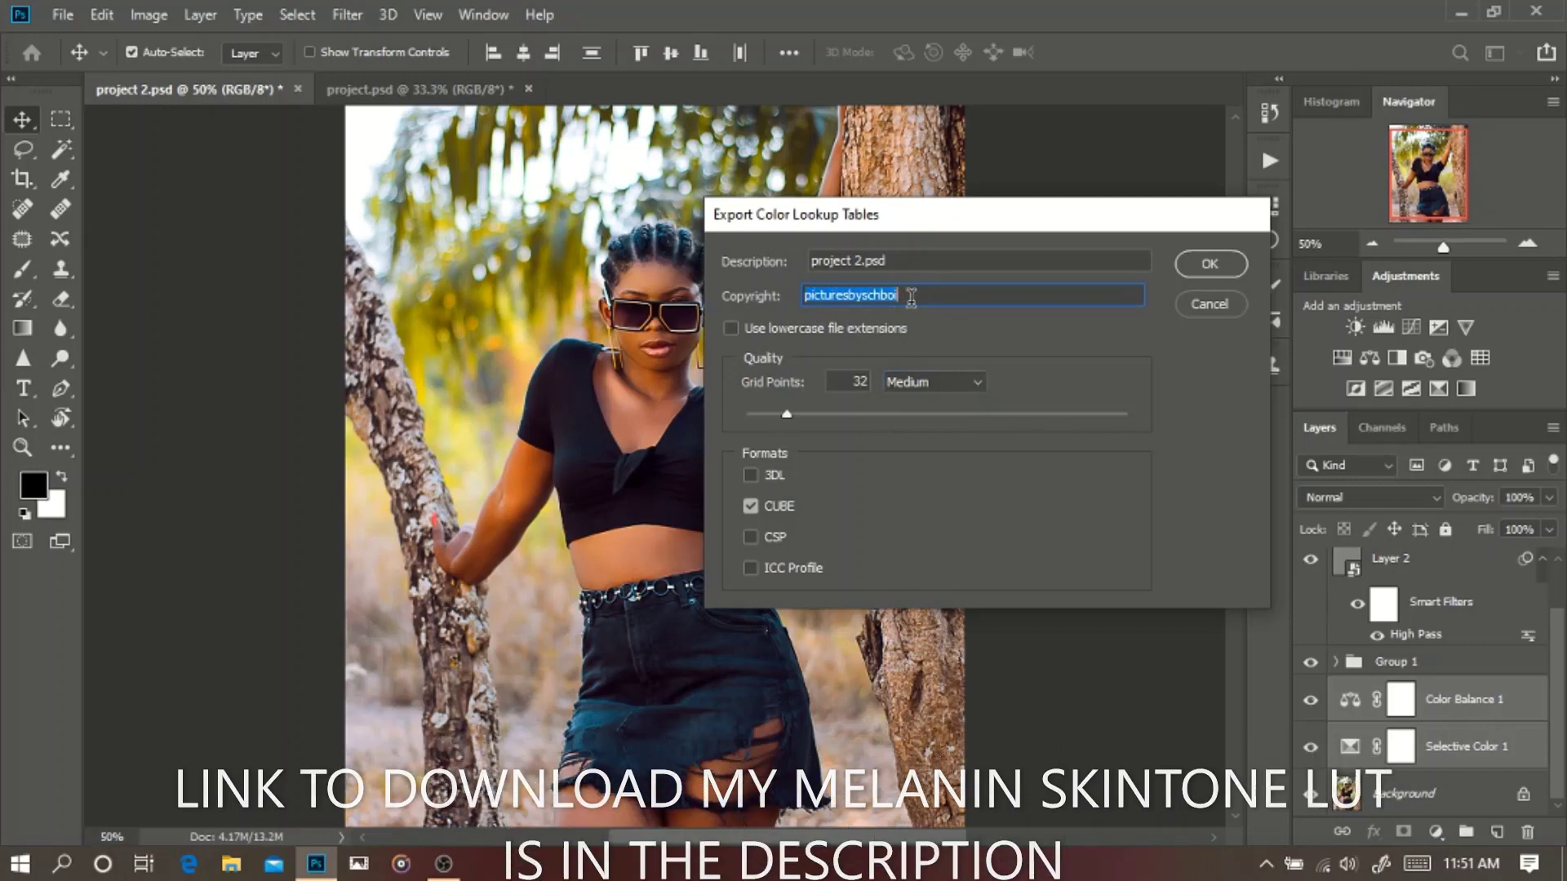
pyautogui.click(1209, 263)
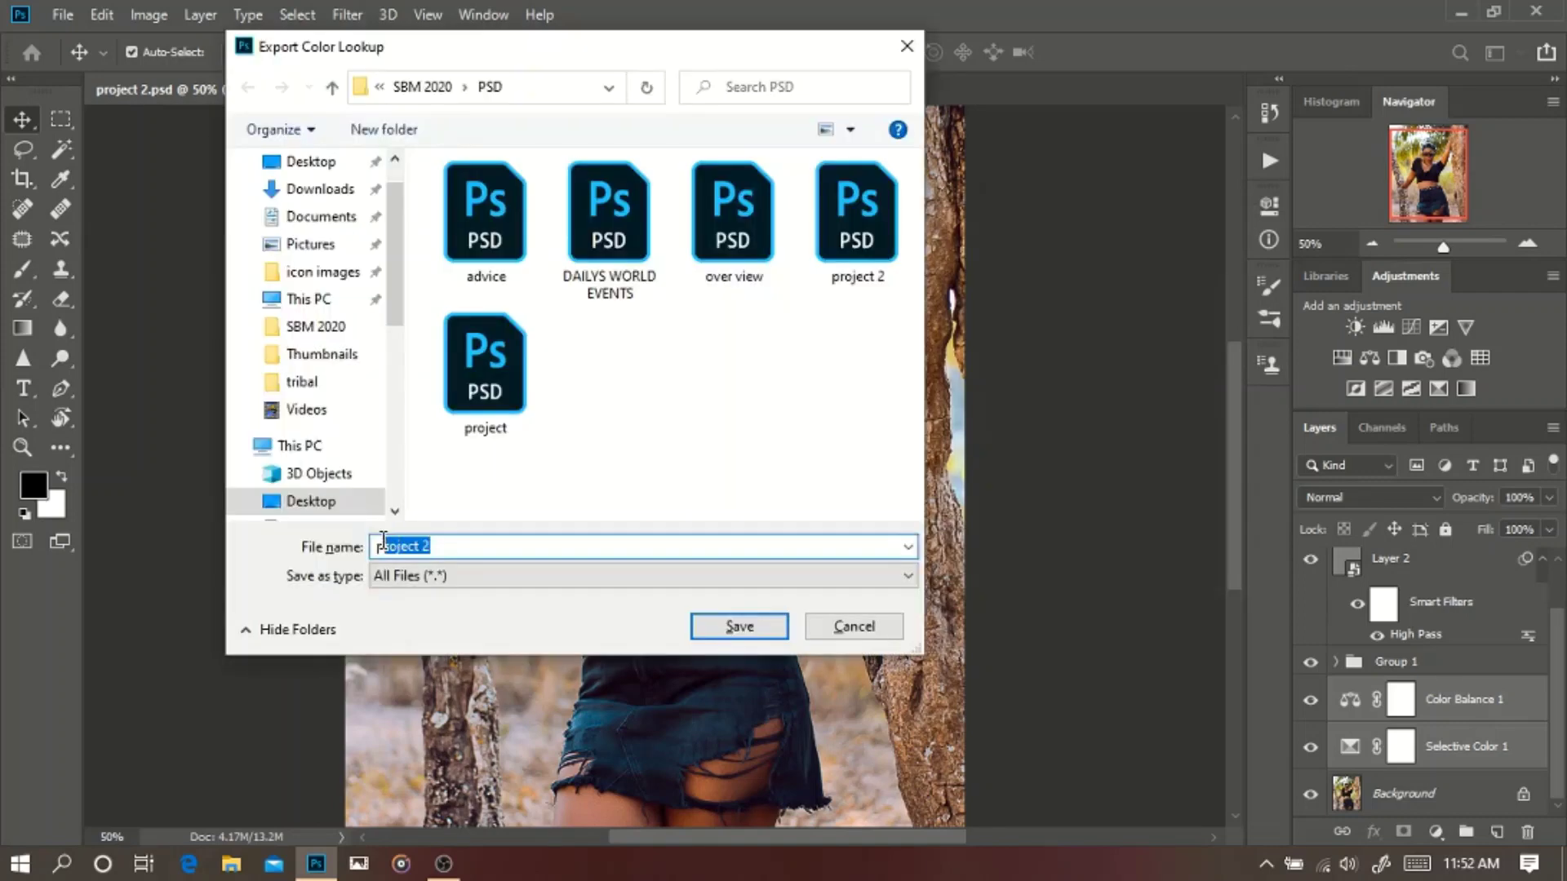
# Save the exported lookup table as try on the Desktop and dismiss the smart filters notice.
pyautogui.write('try')
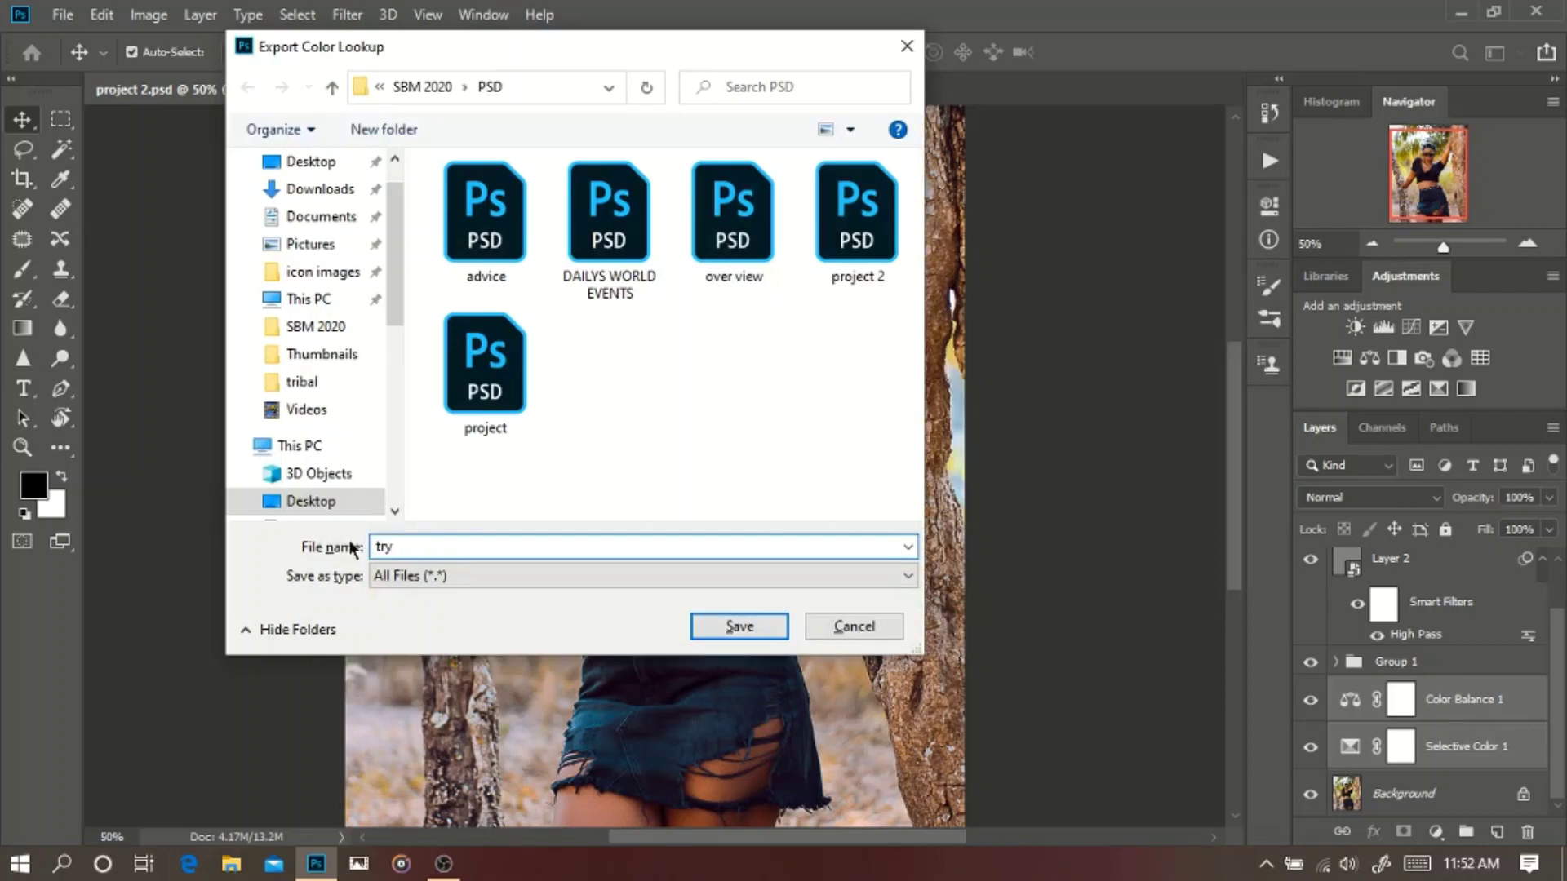
pyautogui.click(334, 166)
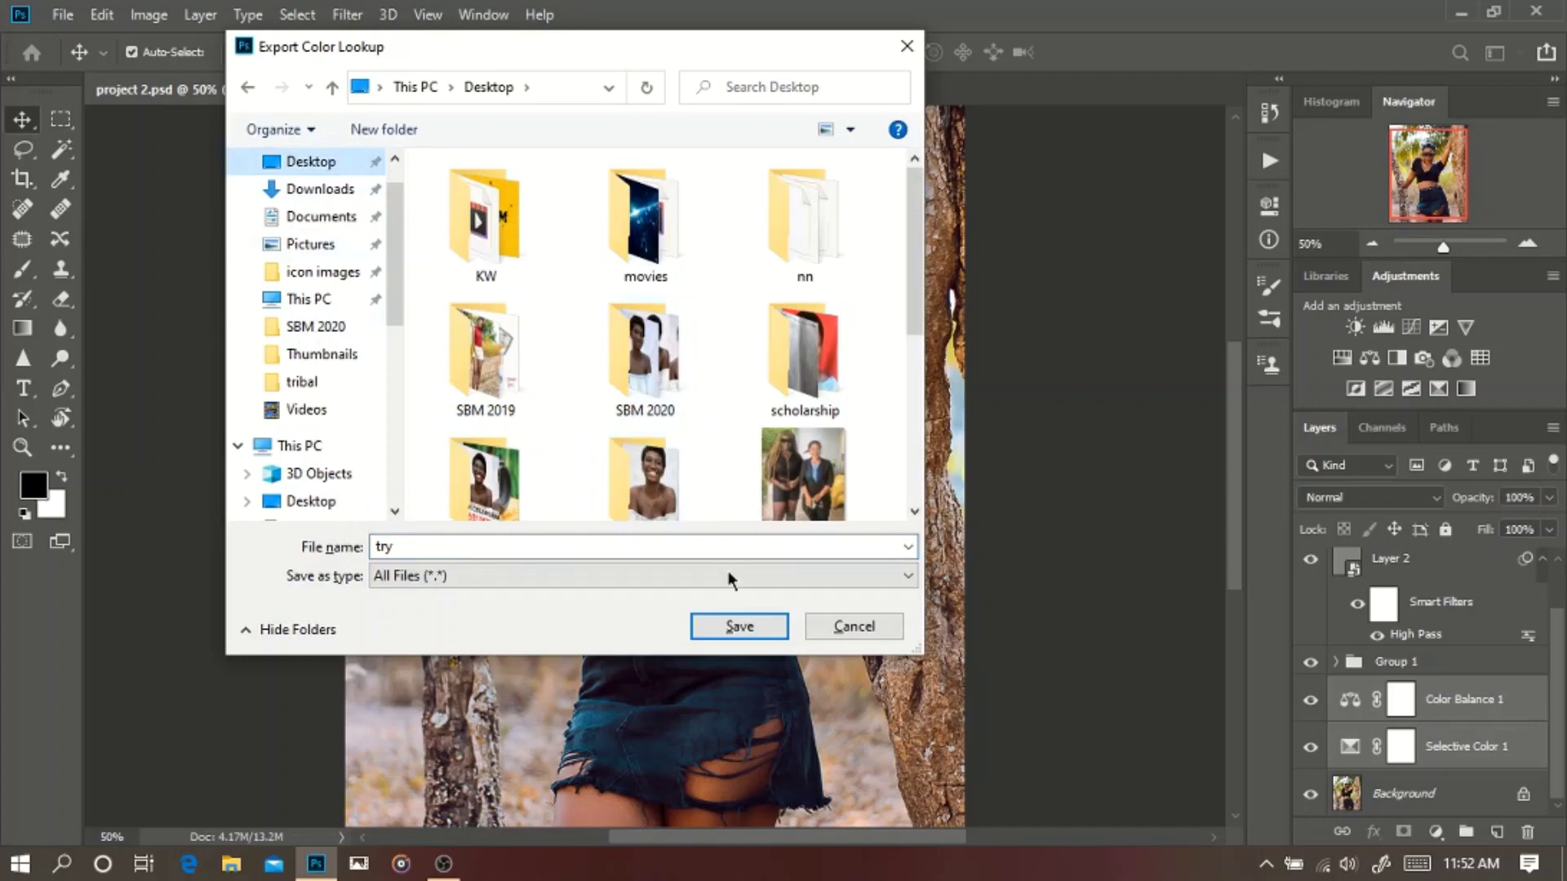
pyautogui.click(749, 627)
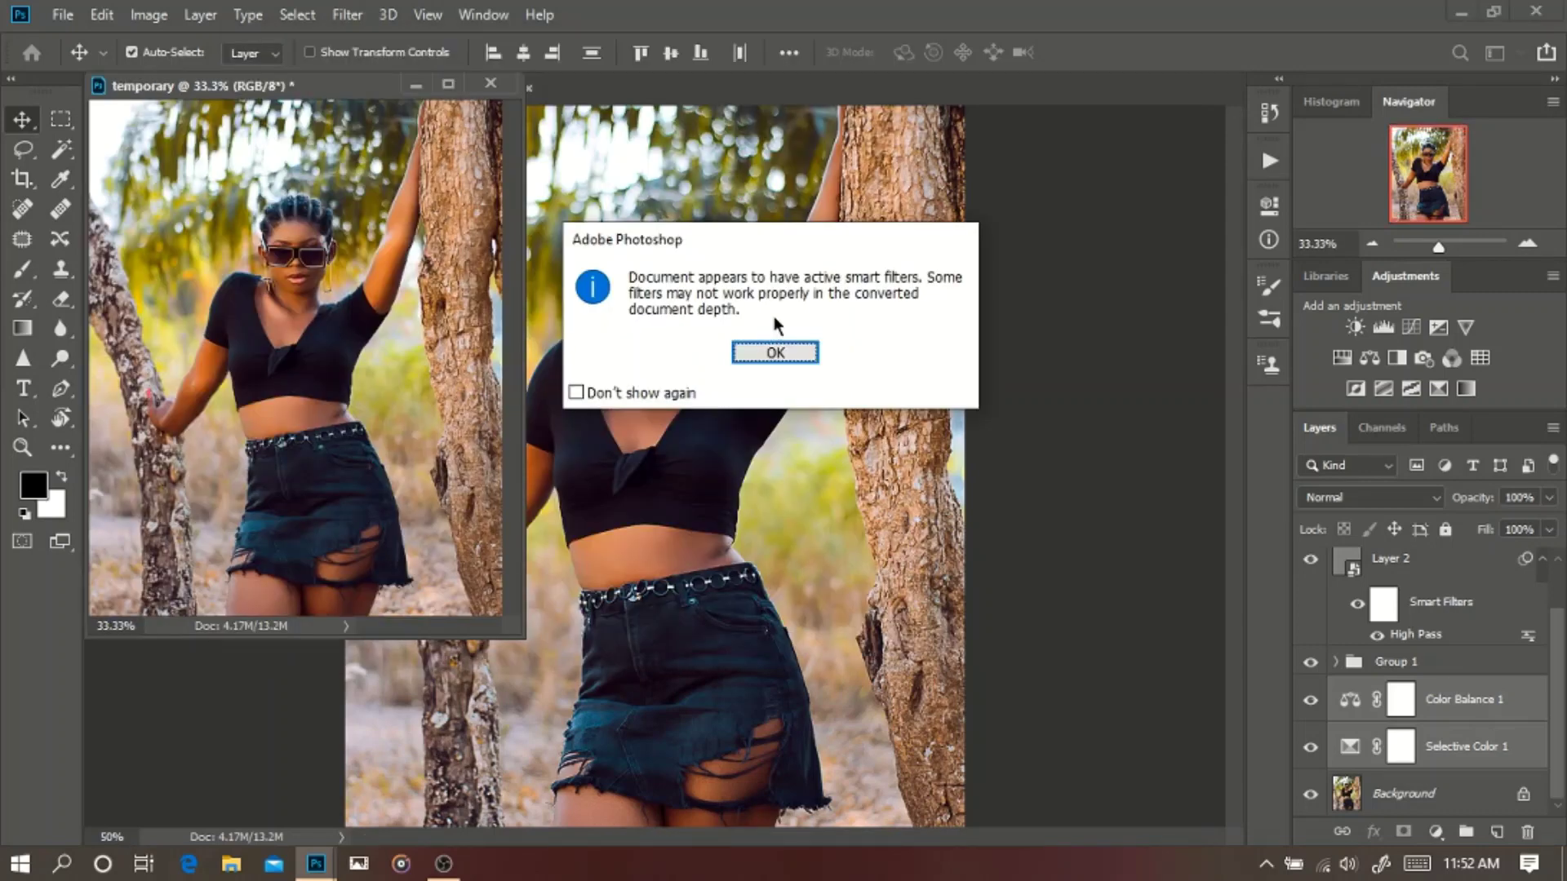
pyautogui.click(774, 353)
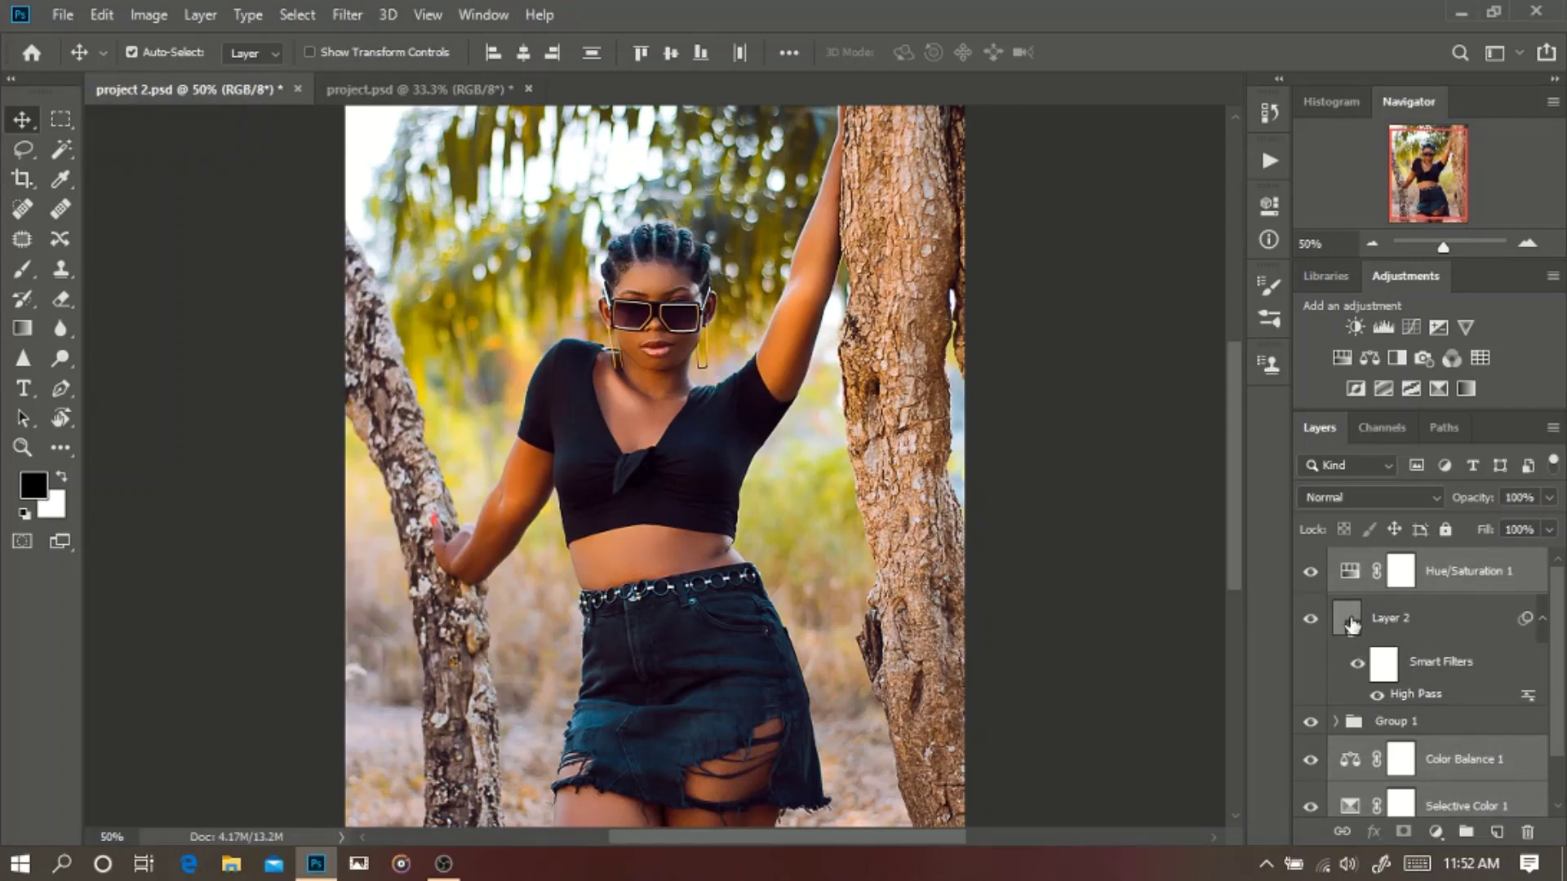
# Compare the portrait with and without the High Pass layer, Layer 2, leaving the layer visible.
pyautogui.click(1471, 626)
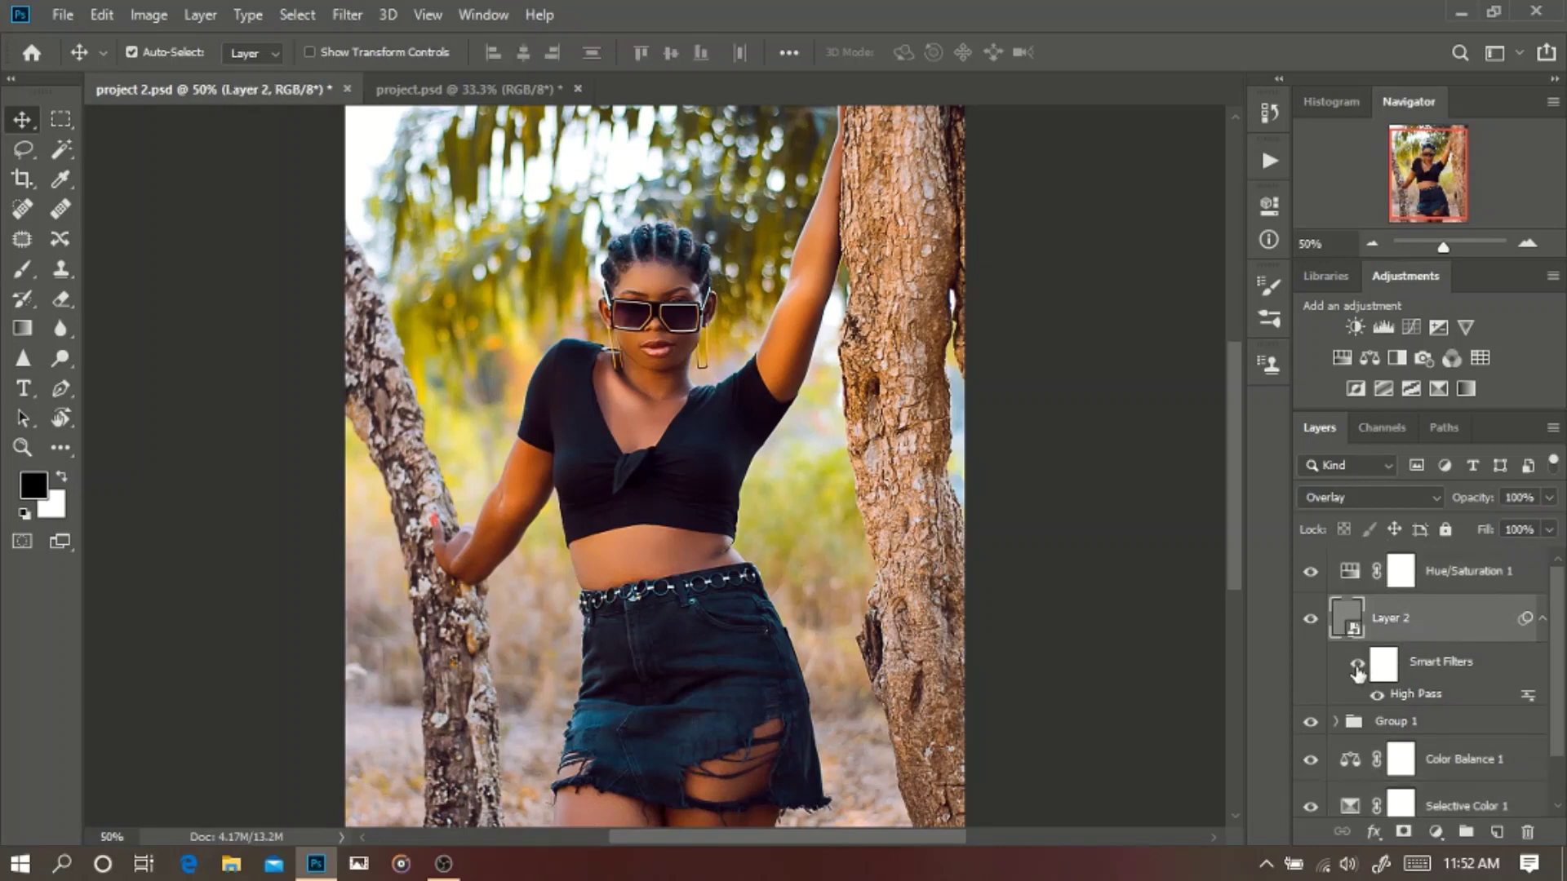
pyautogui.click(1310, 619)
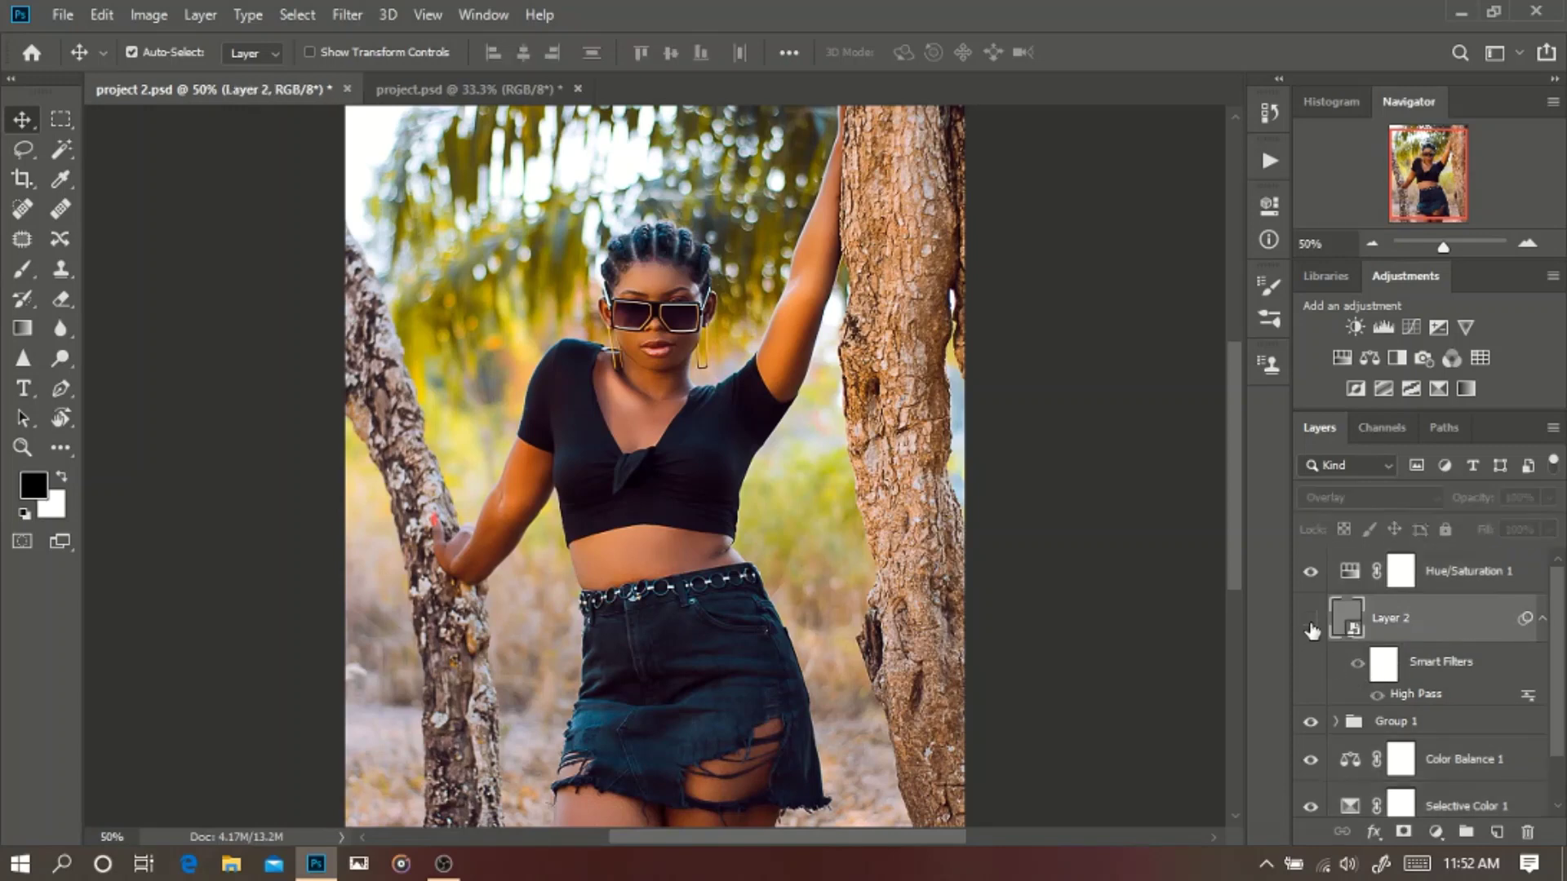
pyautogui.click(1310, 621)
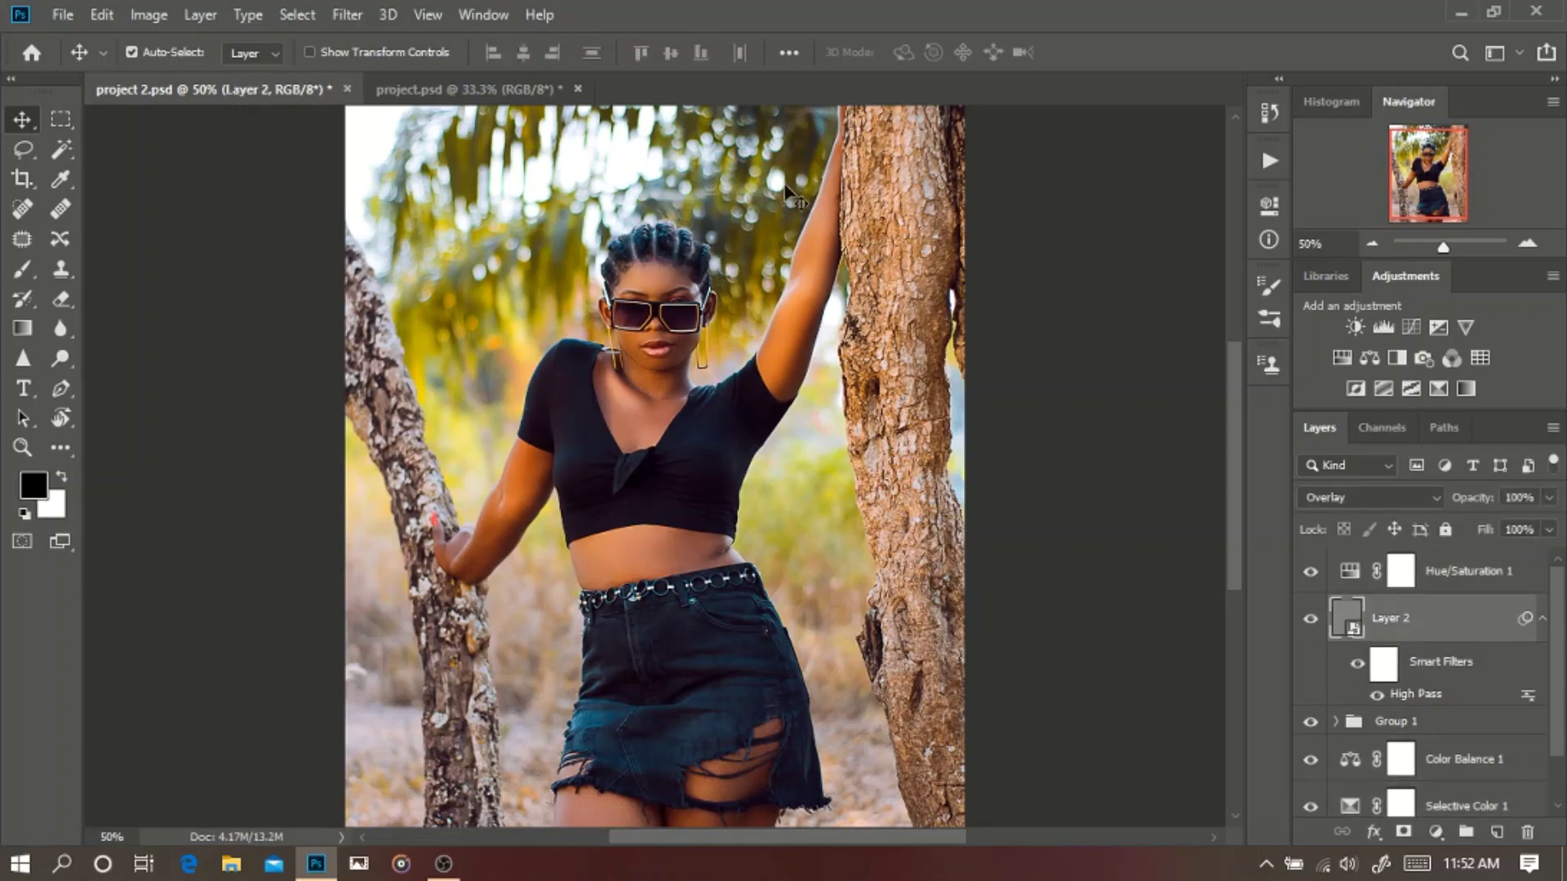
# Check the Windows desktop for the exported try.CUBE file and return to Photoshop.
pyautogui.click(1459, 15)
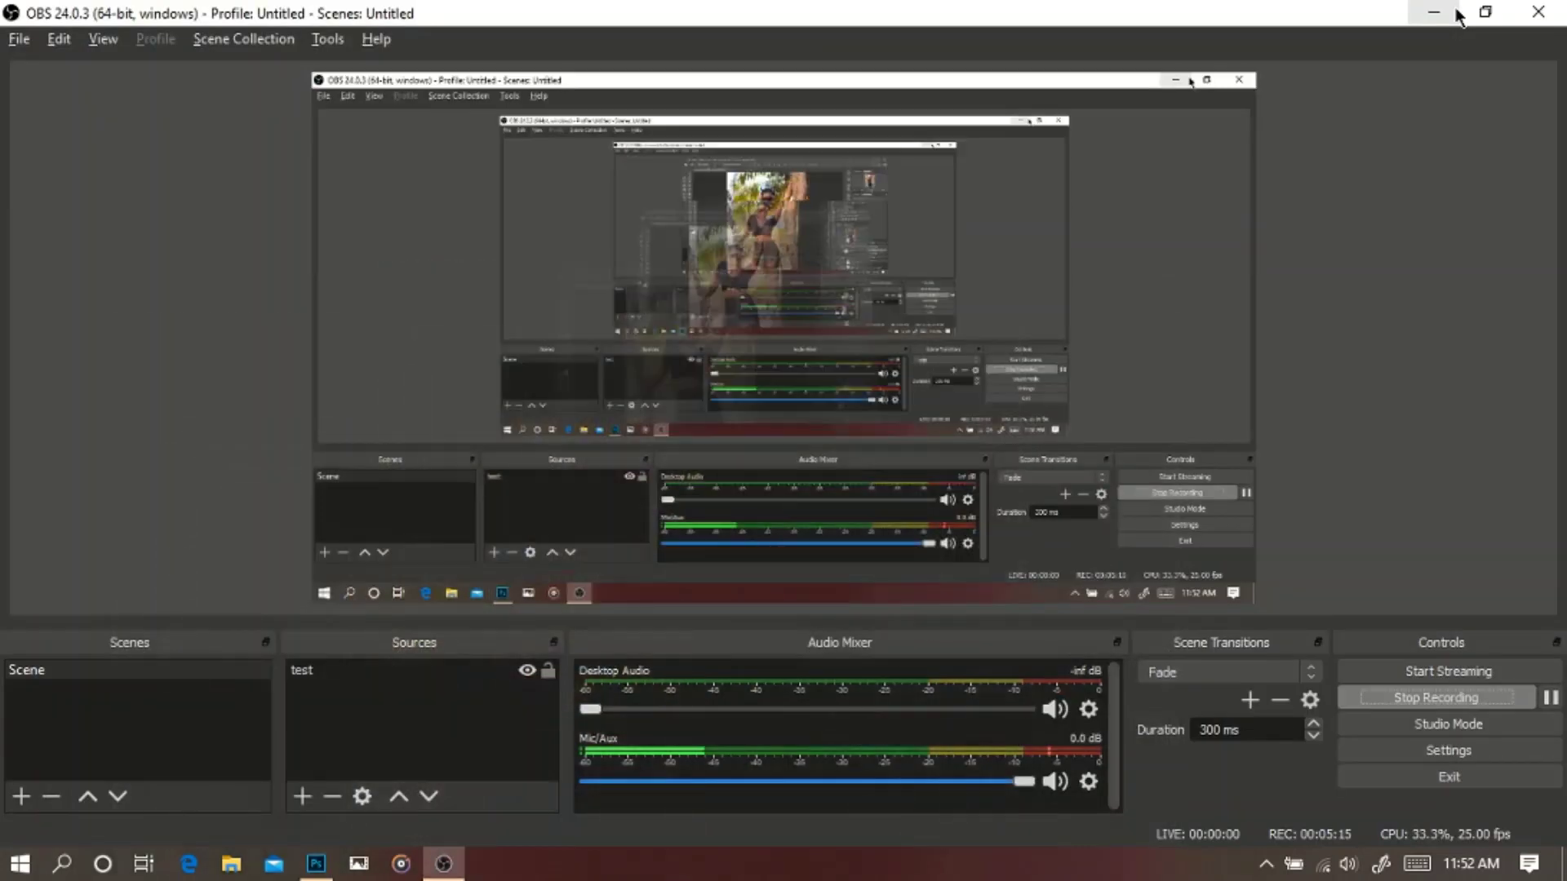
pyautogui.click(1460, 10)
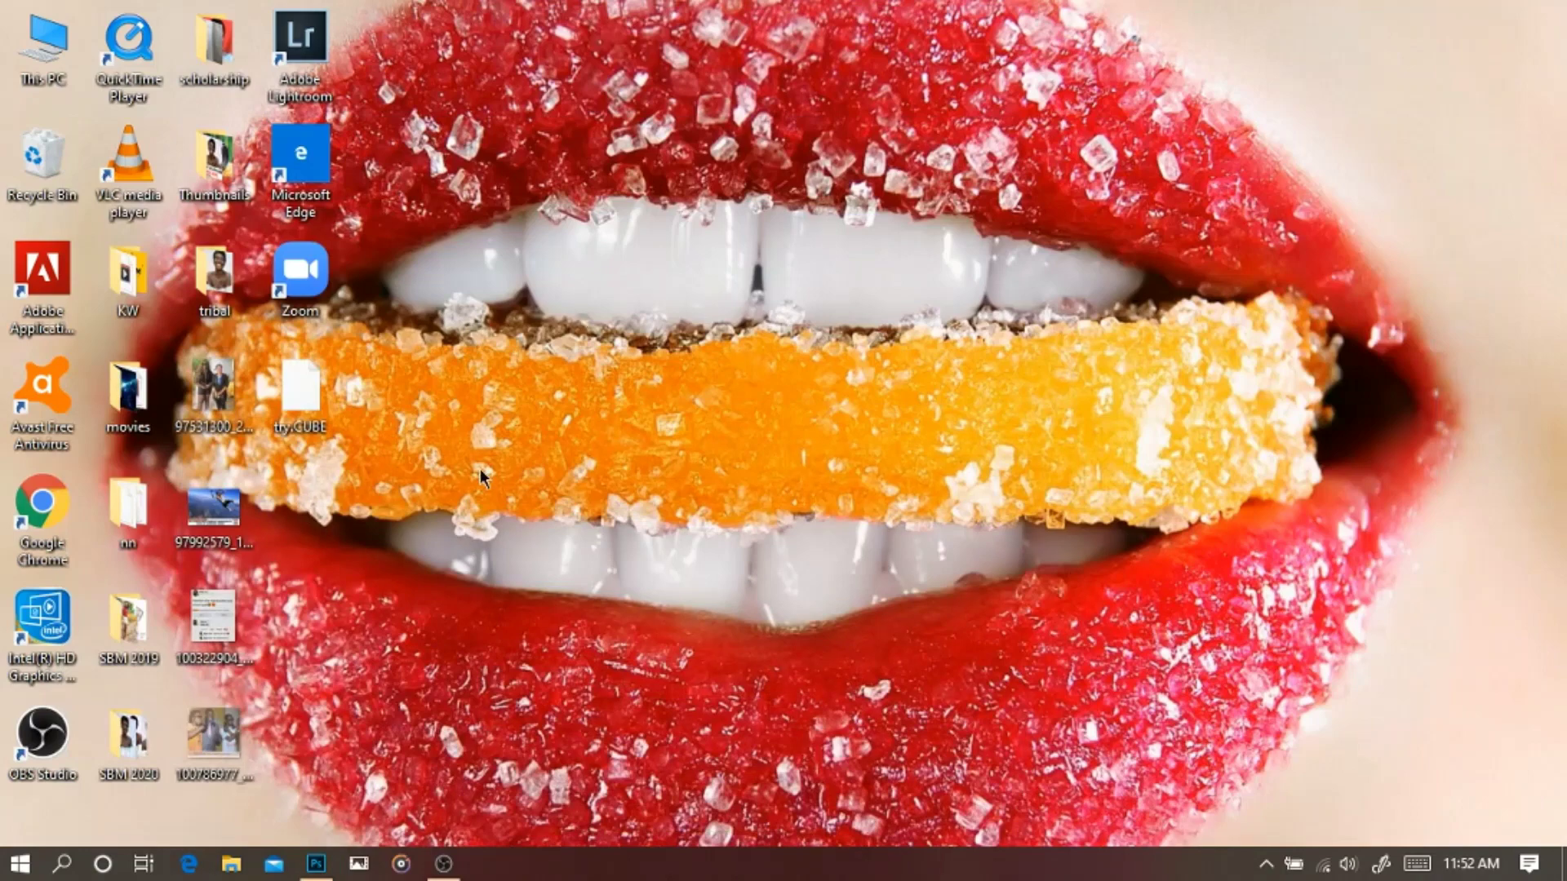
pyautogui.click(310, 869)
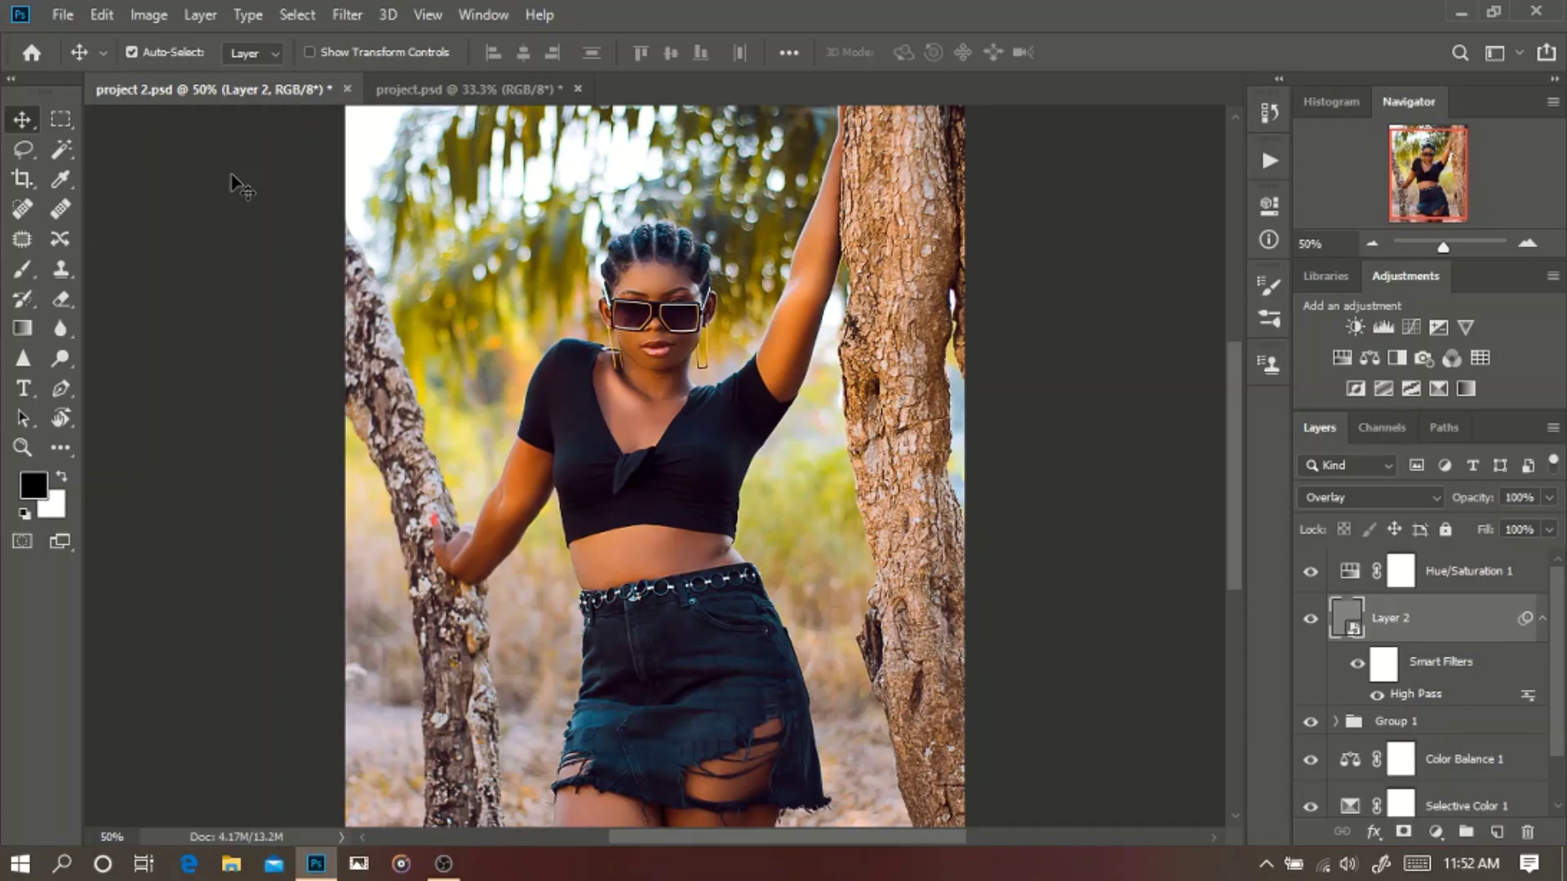
pyautogui.click(492, 97)
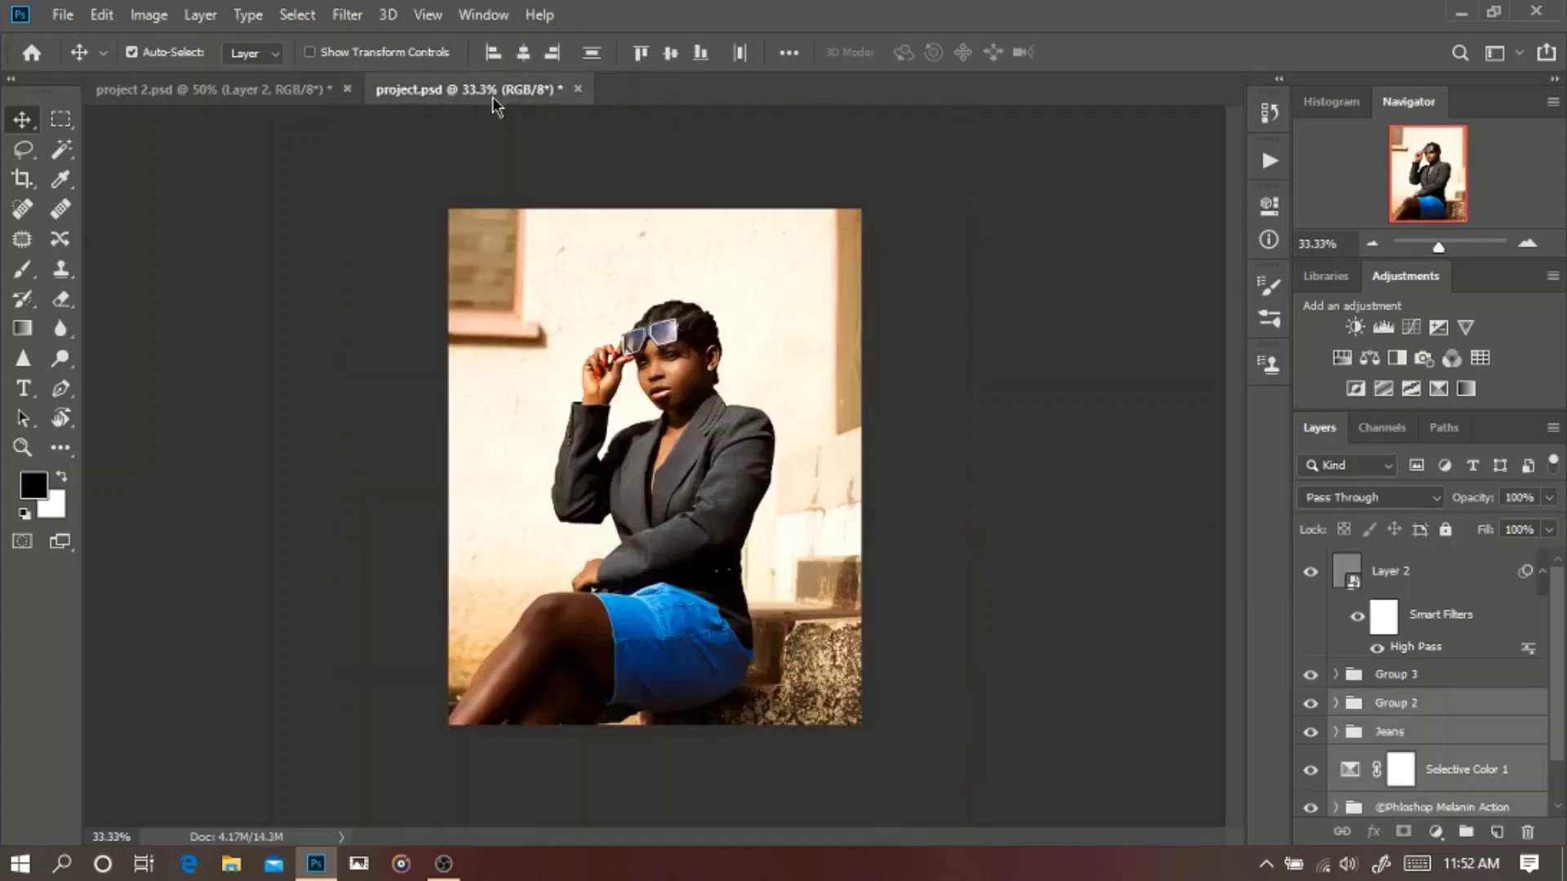
pyautogui.click(317, 98)
pyautogui.click(64, 15)
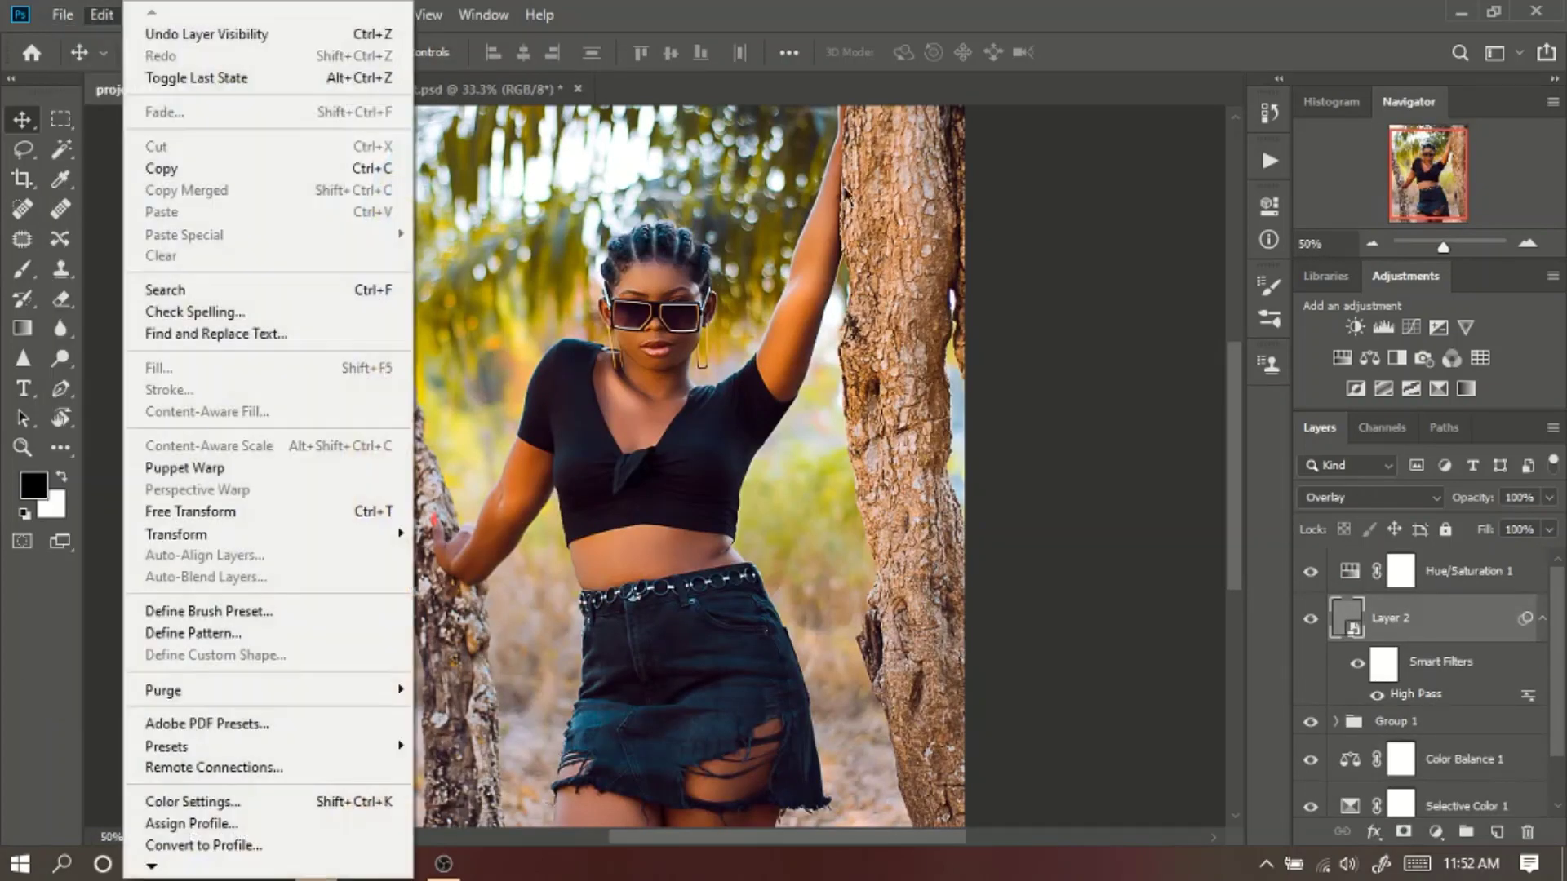
# Add a Color Lookup adjustment layer above Layer 2 and load try.CUBE from the Desktop as its 3D LUT.
pyautogui.click(1436, 832)
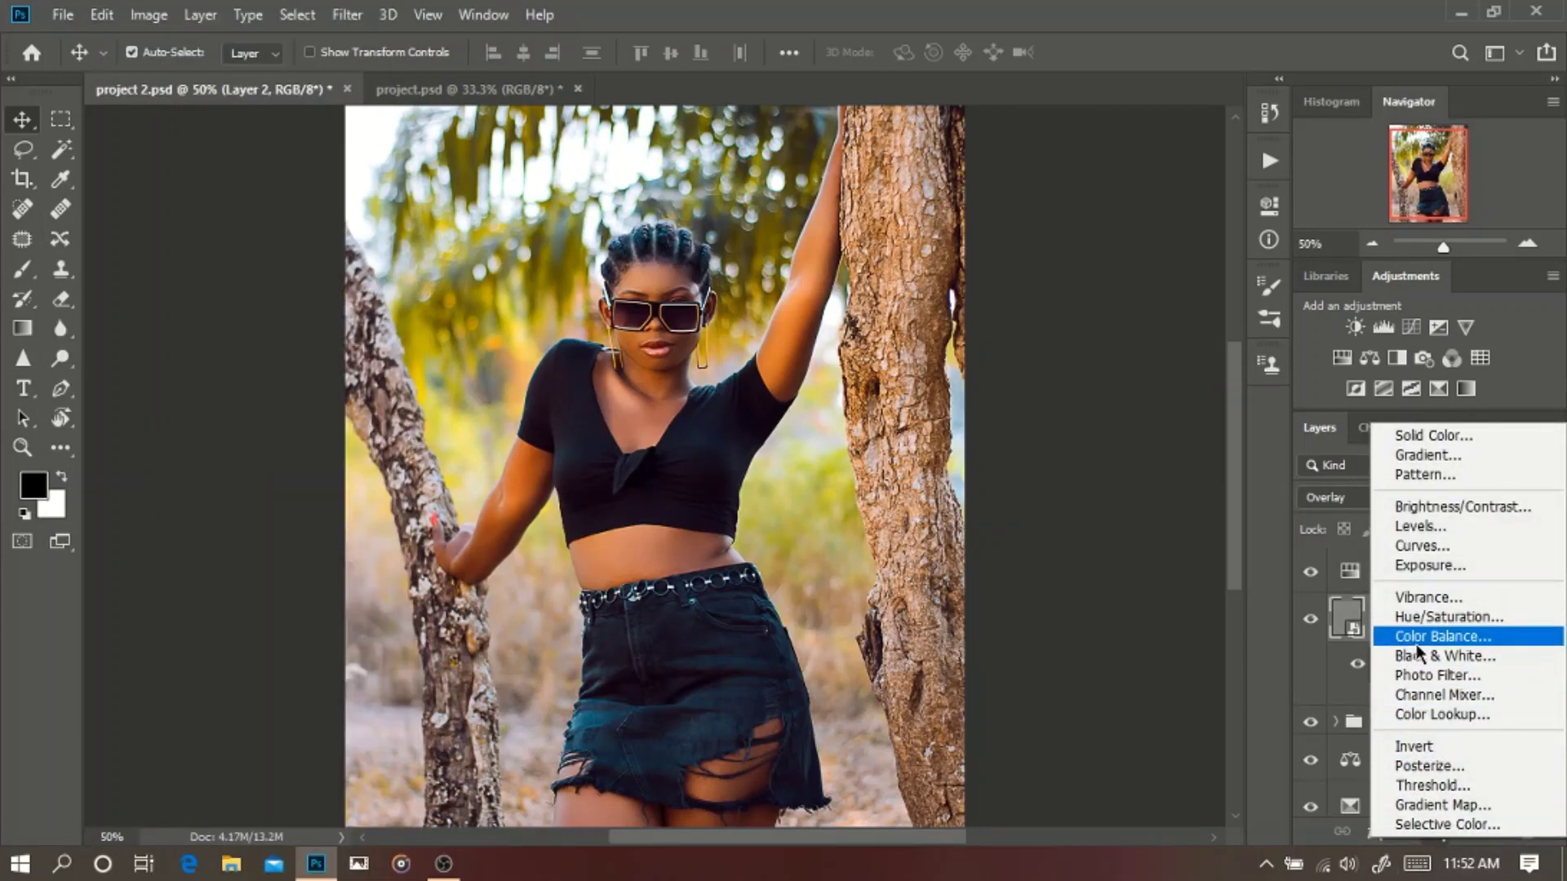
pyautogui.click(1459, 715)
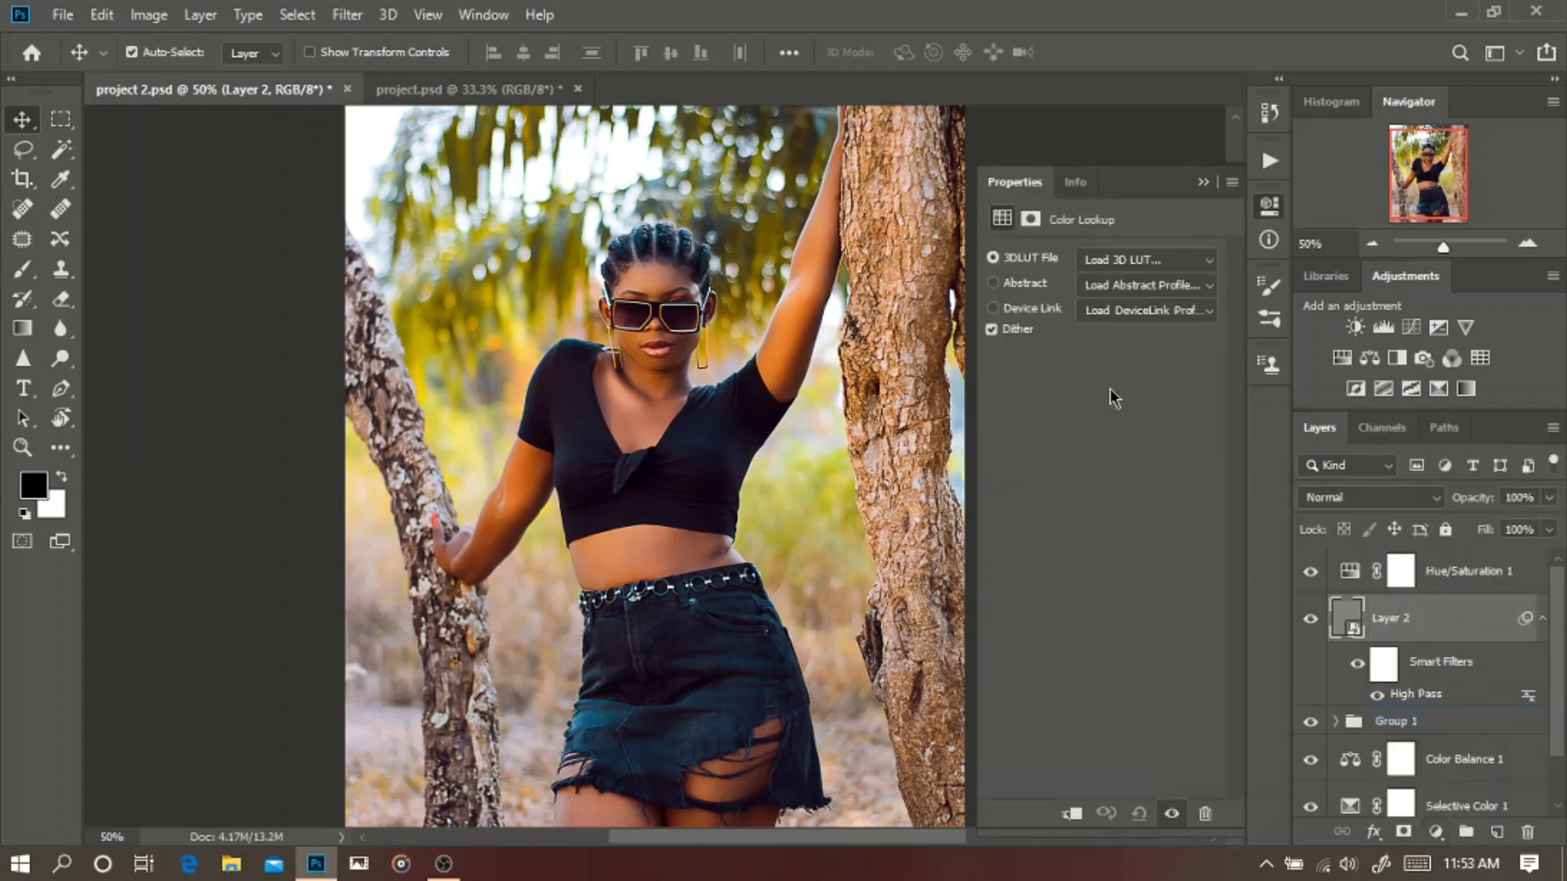
pyautogui.click(1118, 264)
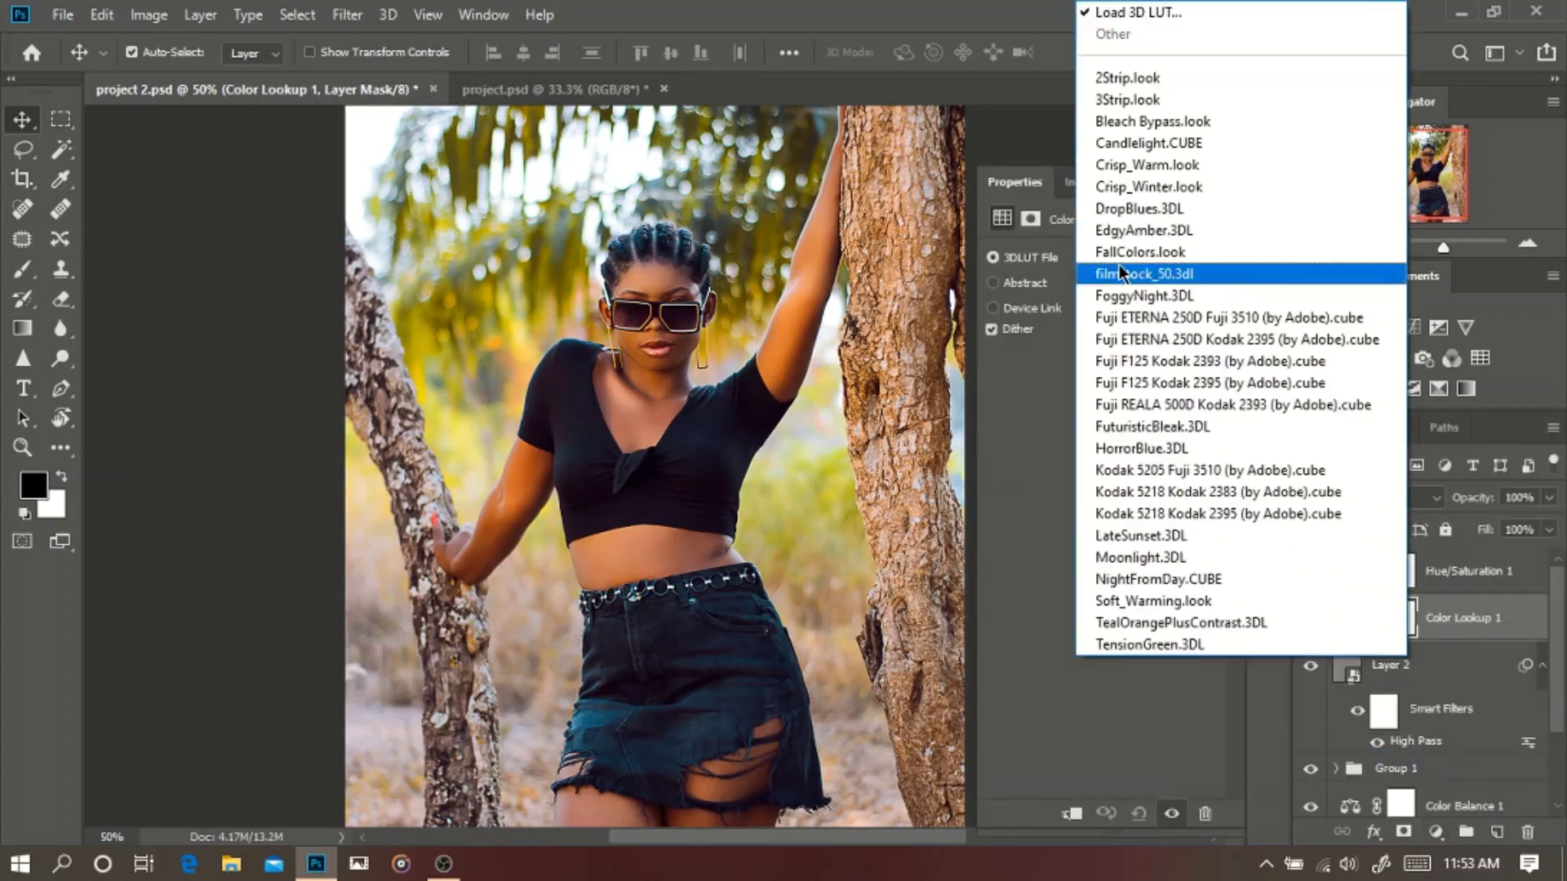
pyautogui.click(1154, 13)
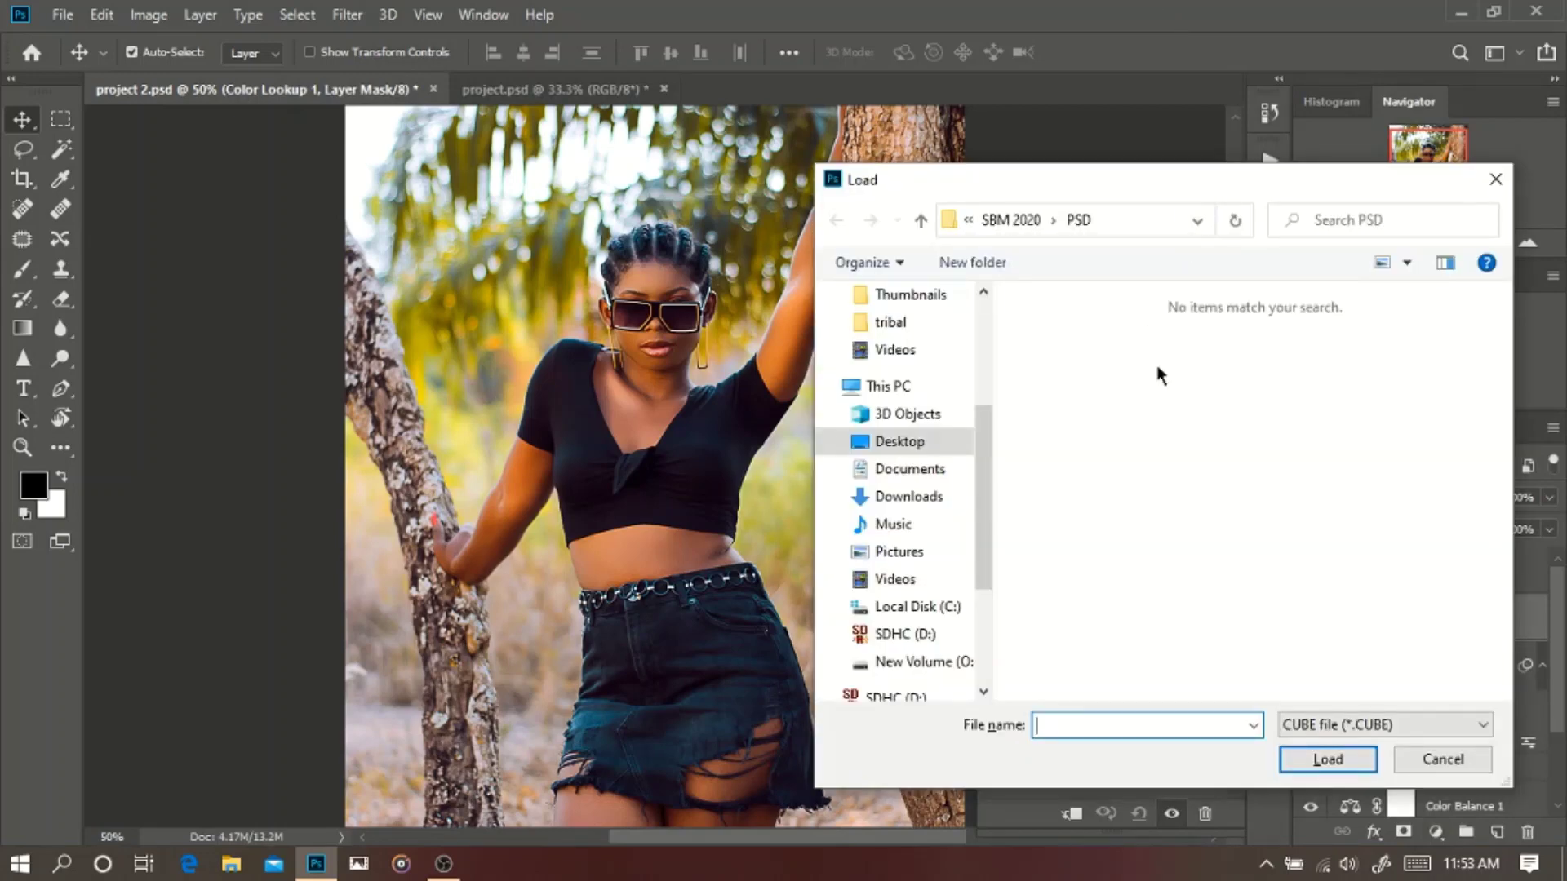
pyautogui.click(937, 444)
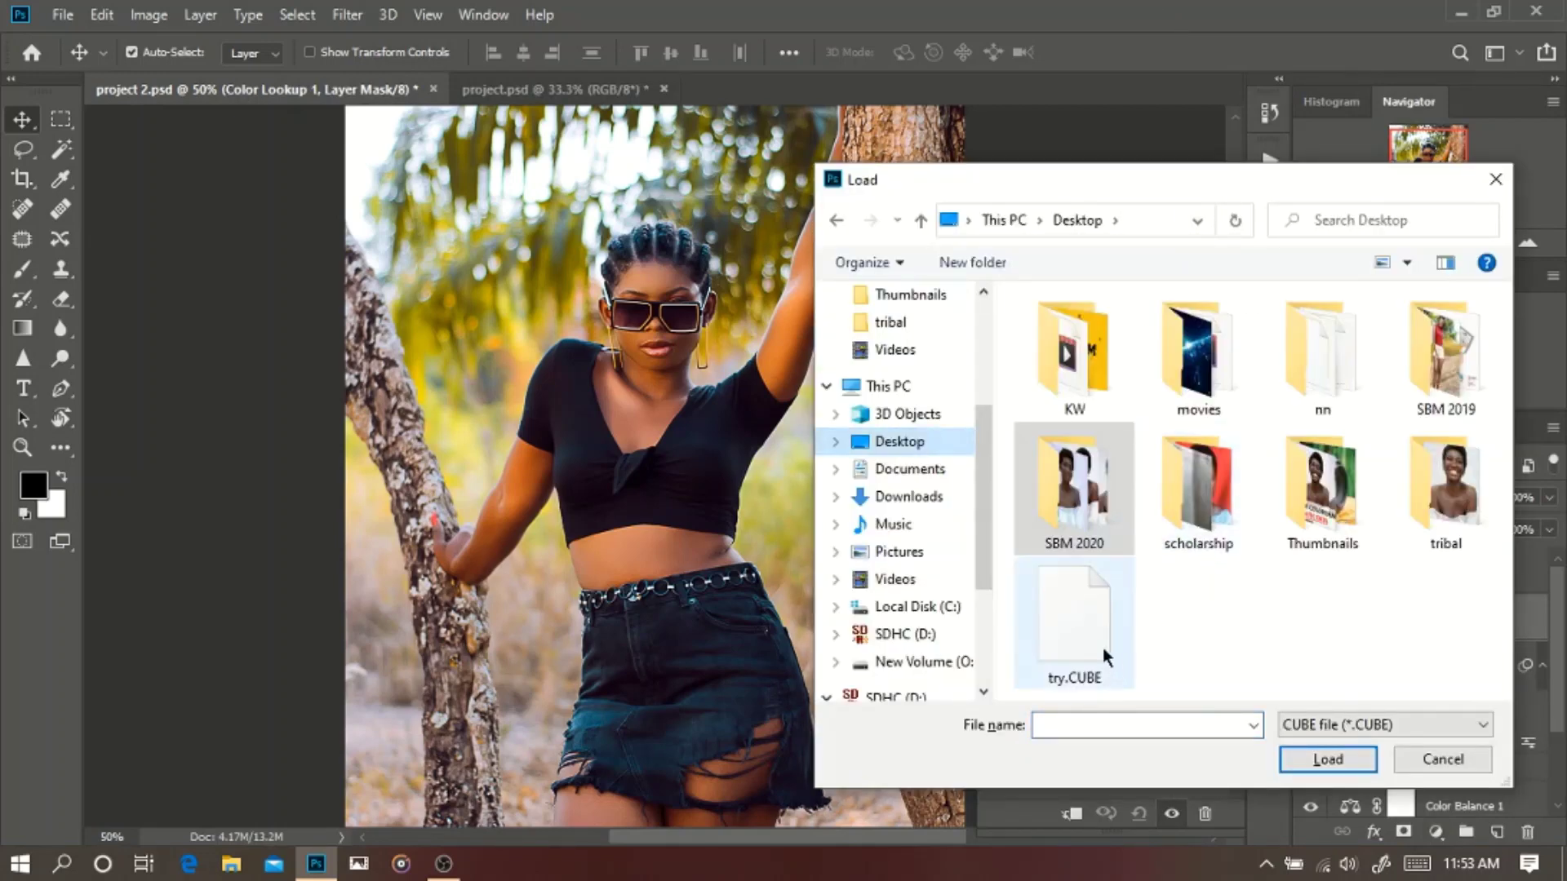
pyautogui.click(1055, 618)
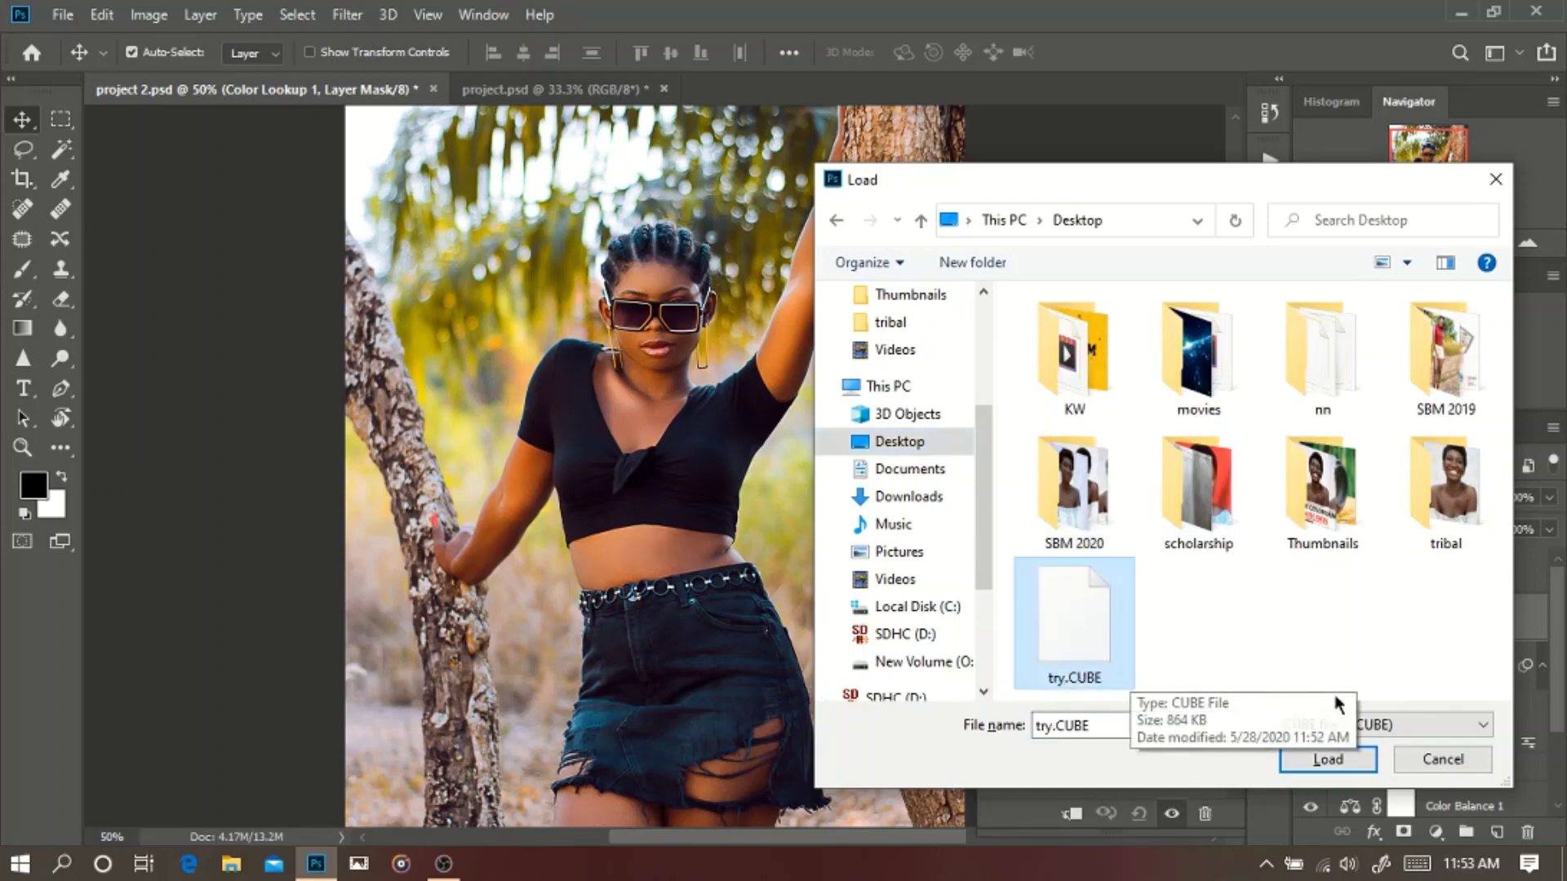
pyautogui.click(1330, 758)
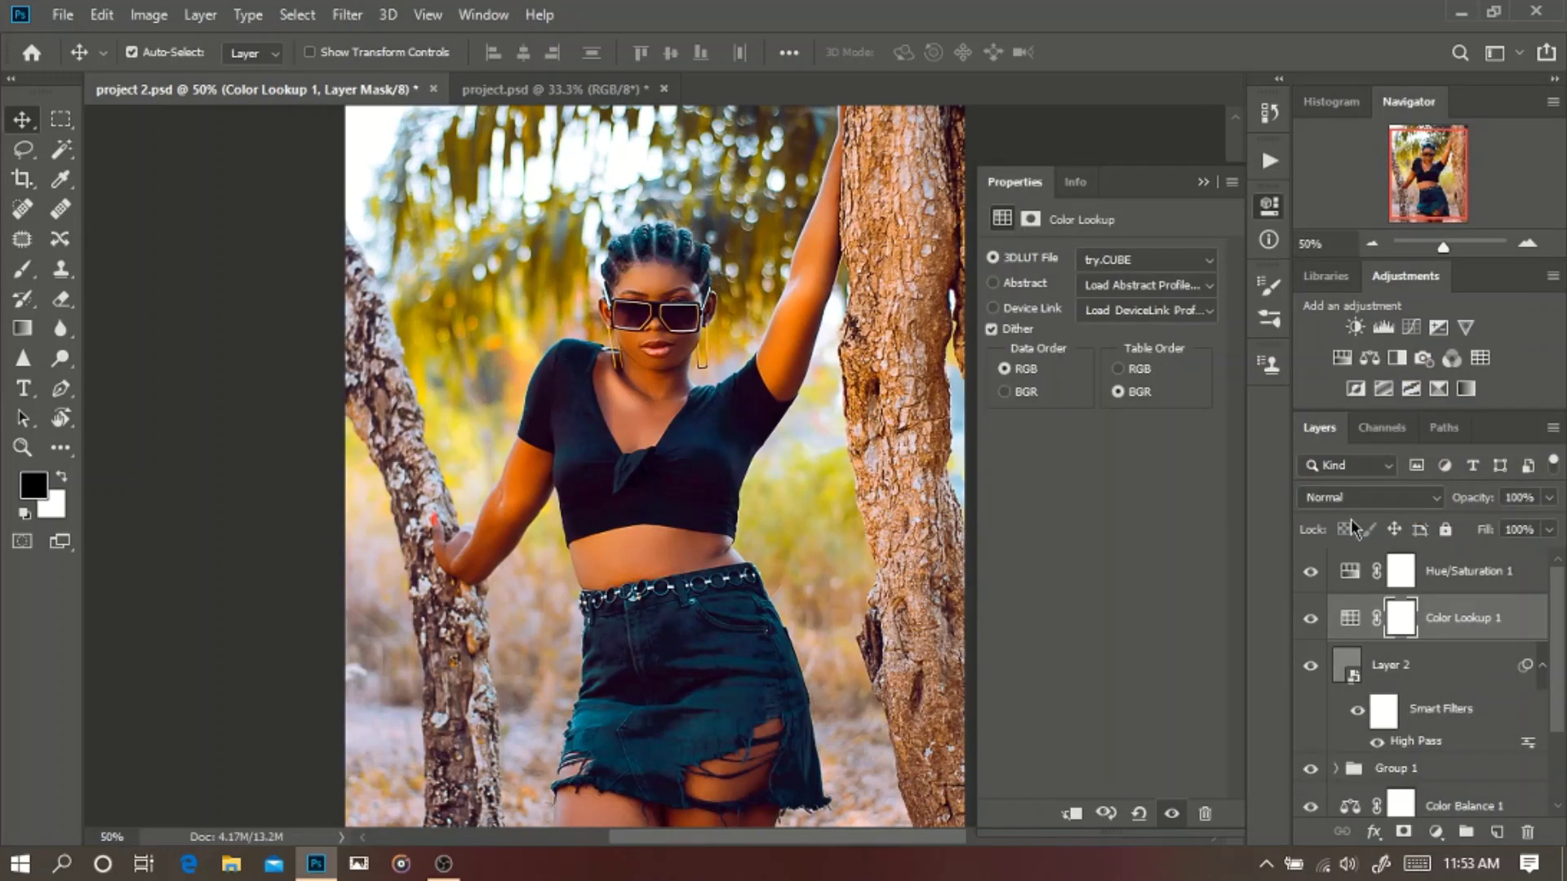
# Move Color Lookup 1 above Hue/Saturation 1, and hide Hue/Saturation 1, Layer 2, Group 1, Color Balance 1 and Selective Color 1.
pyautogui.moveTo(1477, 620); pyautogui.dragTo(1475, 584)
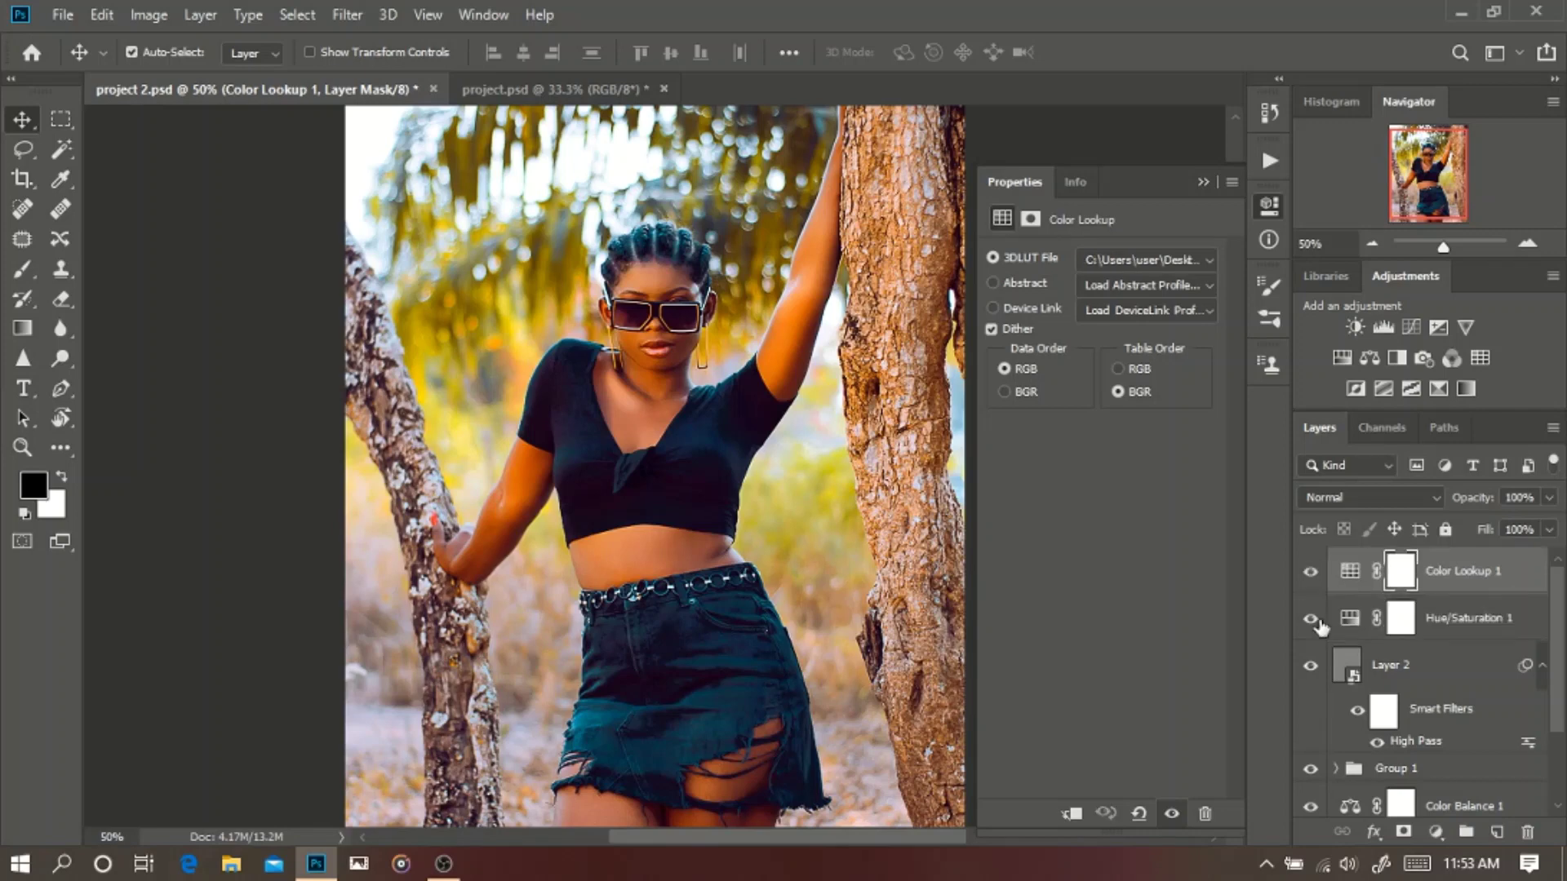
pyautogui.click(1312, 622)
pyautogui.click(1312, 665)
pyautogui.scroll(-3, 1354, 641)
pyautogui.click(1311, 662)
pyautogui.click(1310, 700)
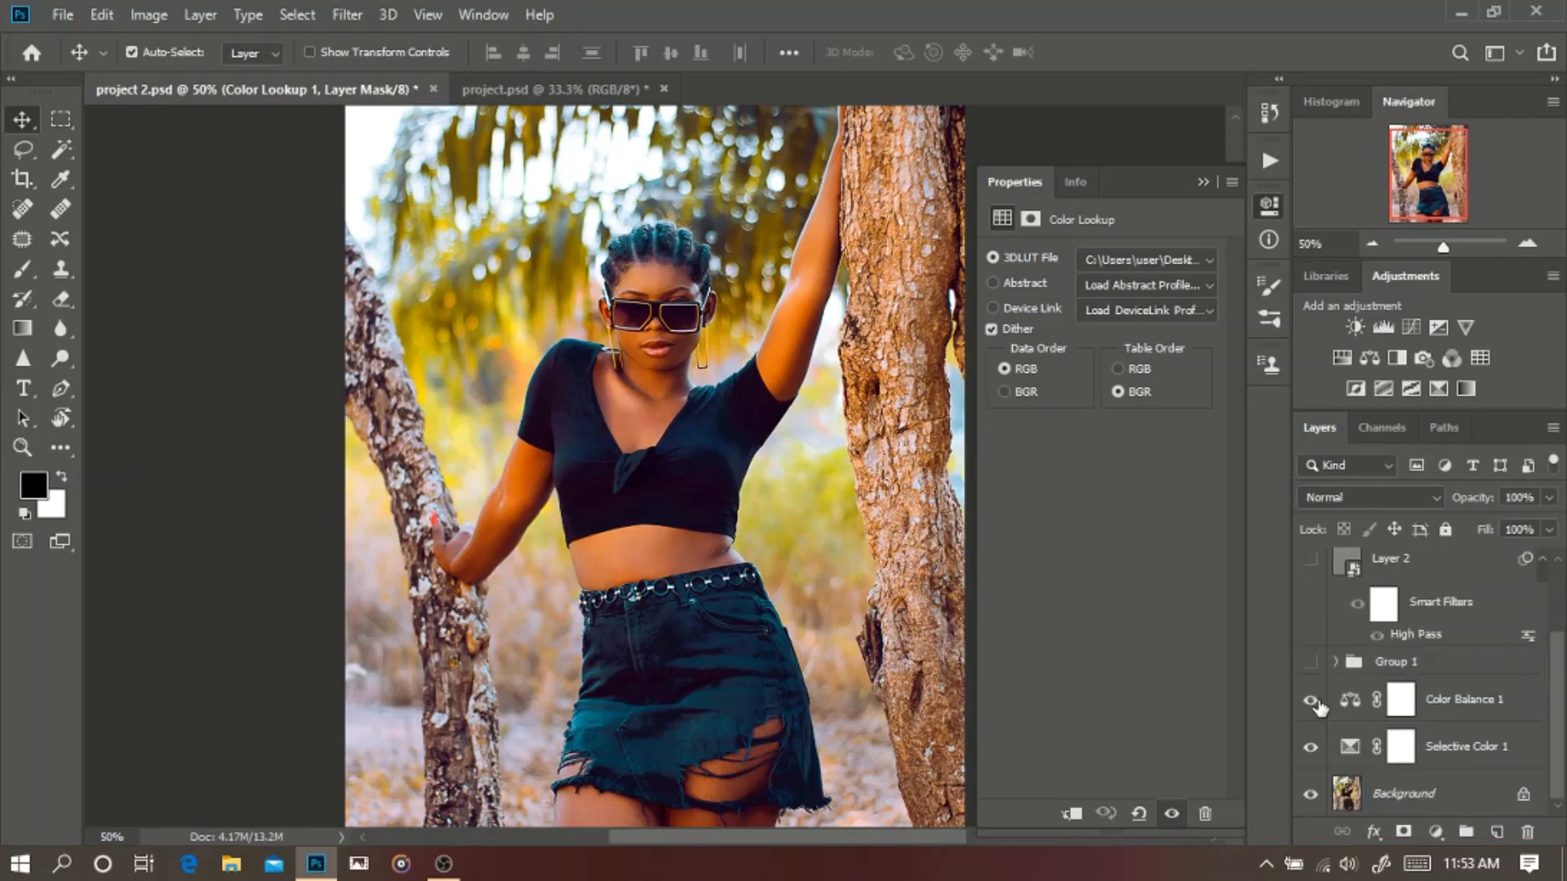
pyautogui.click(1311, 751)
pyautogui.scroll(2, 1358, 647)
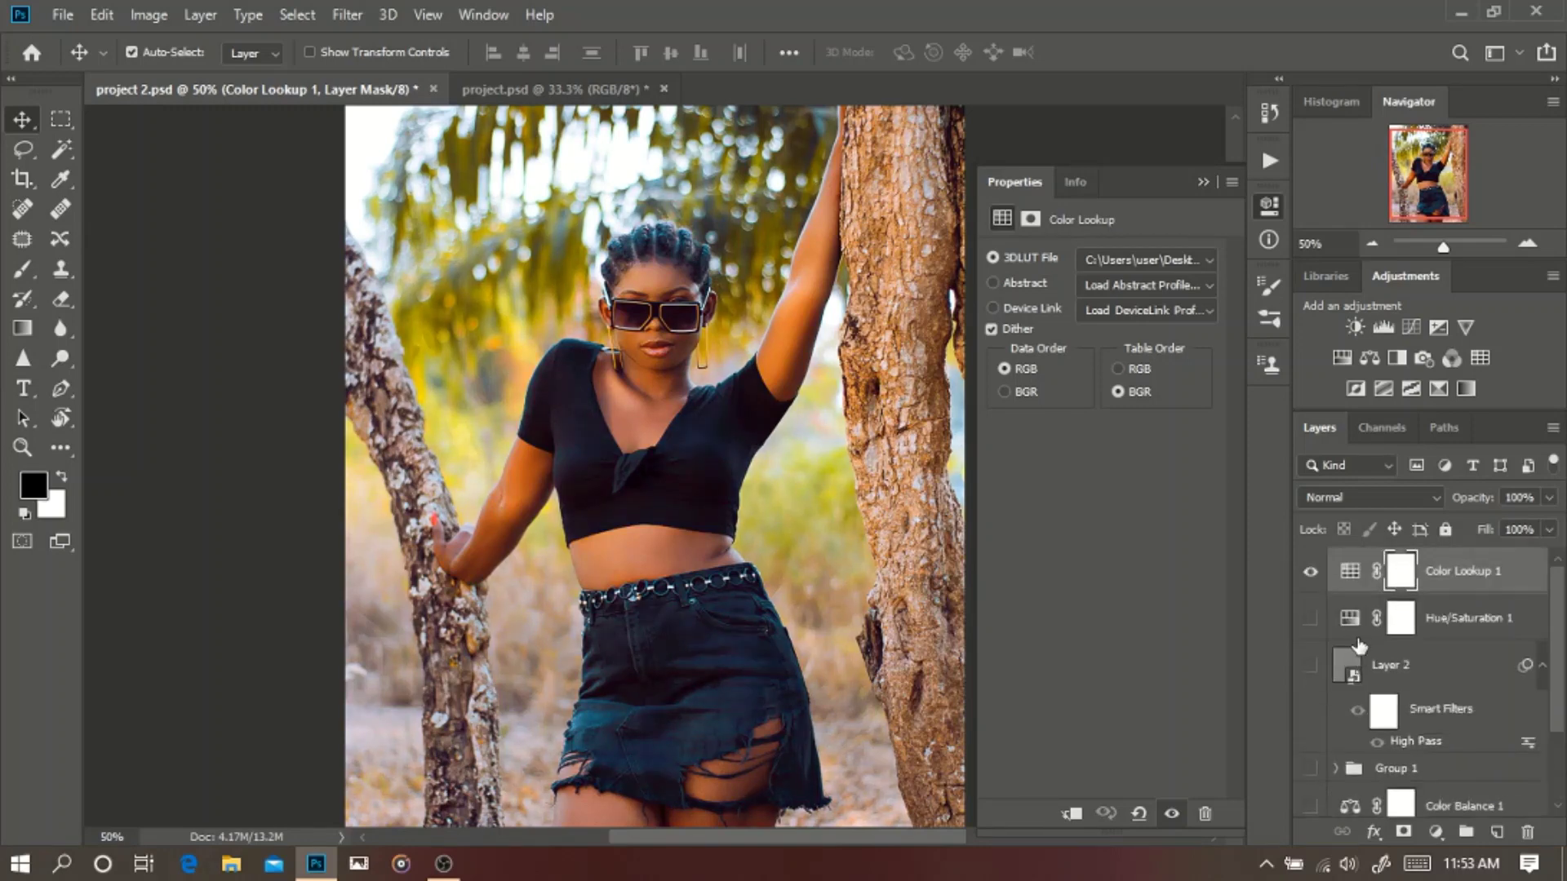
# Compare the portrait with and without the Color Lookup 1 layer, leaving the layer visible.
pyautogui.click(1310, 572)
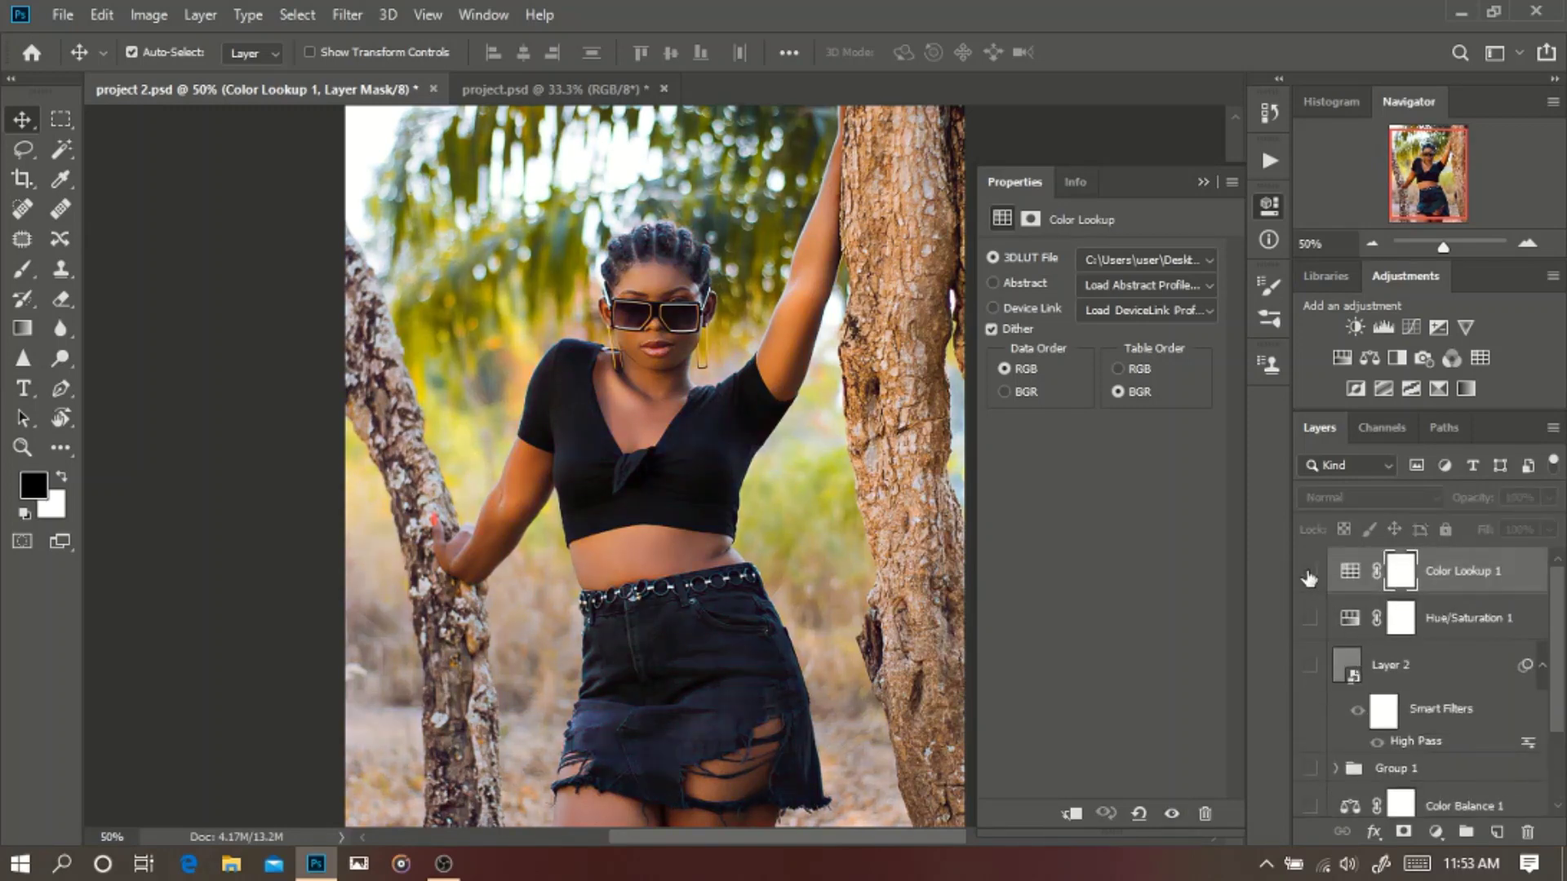
pyautogui.click(1309, 573)
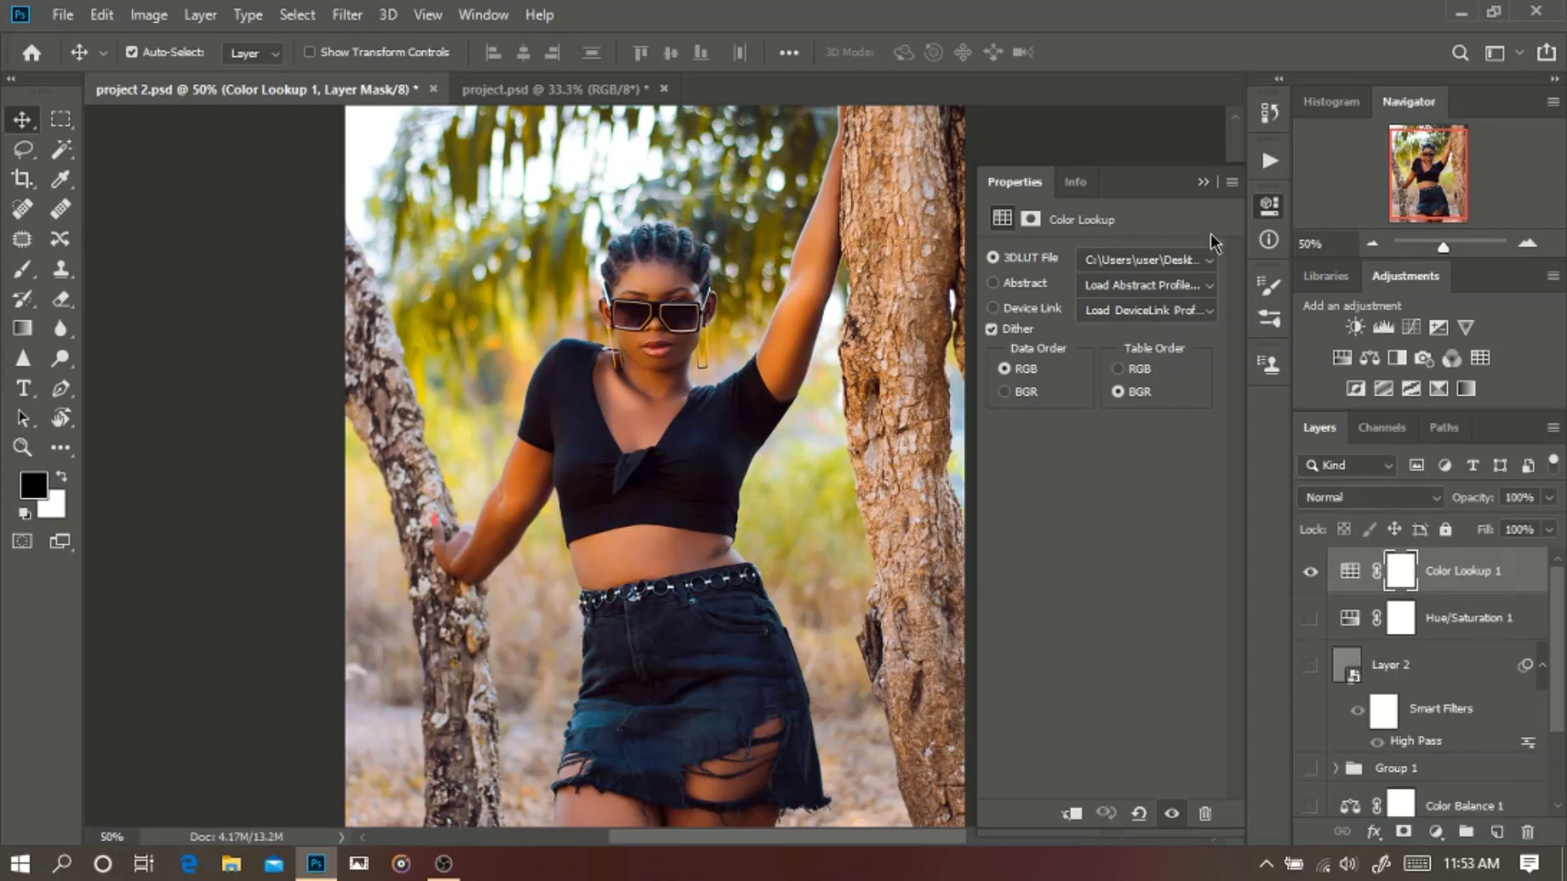
pyautogui.click(1205, 183)
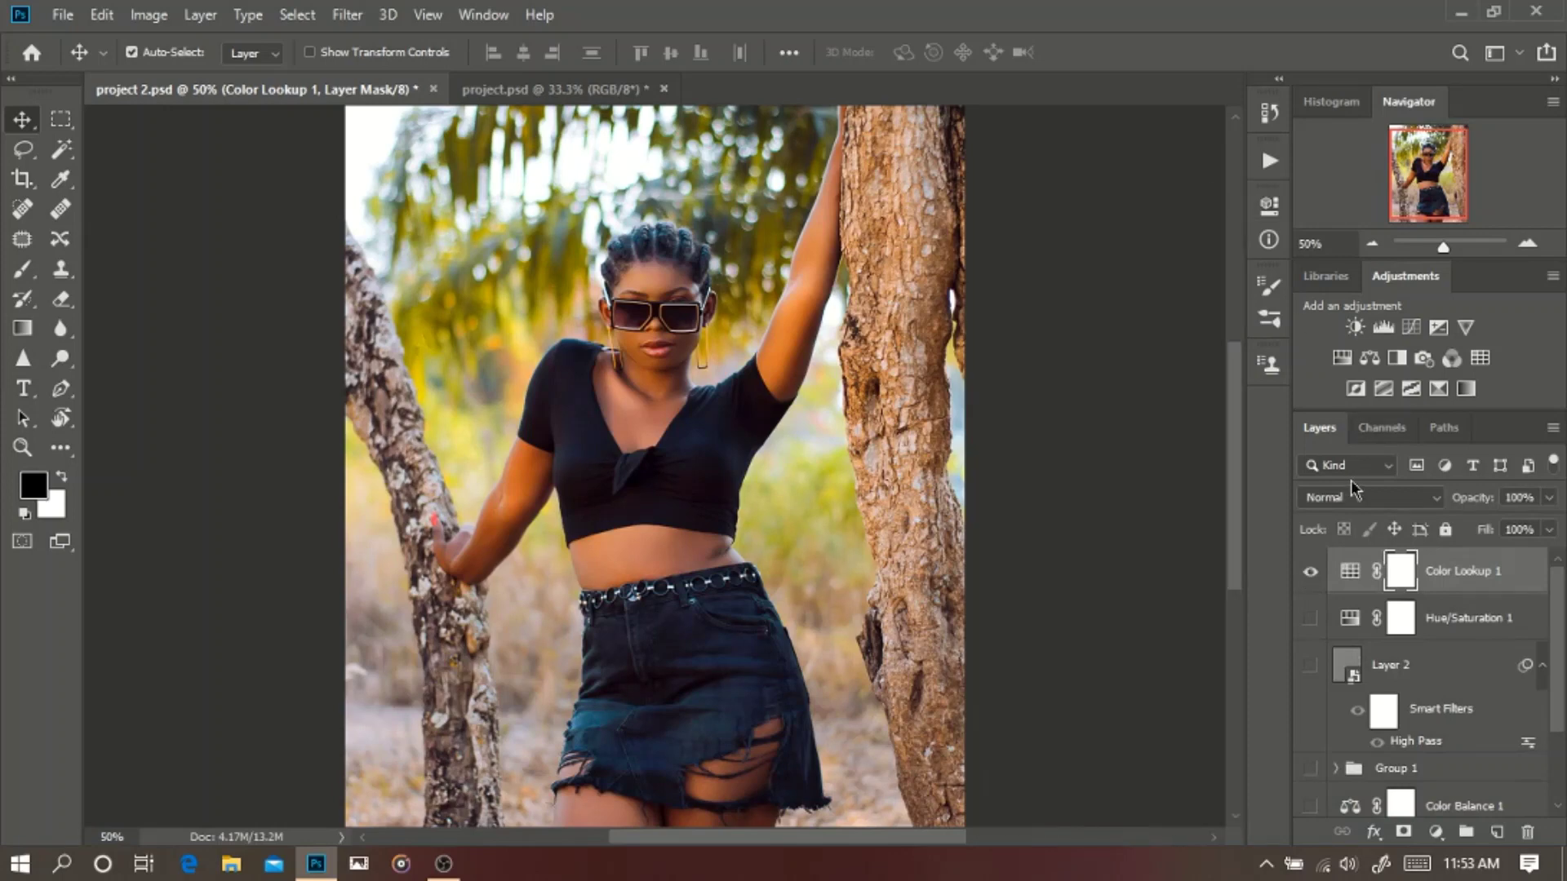
pyautogui.hotkey('ctrl', '-')
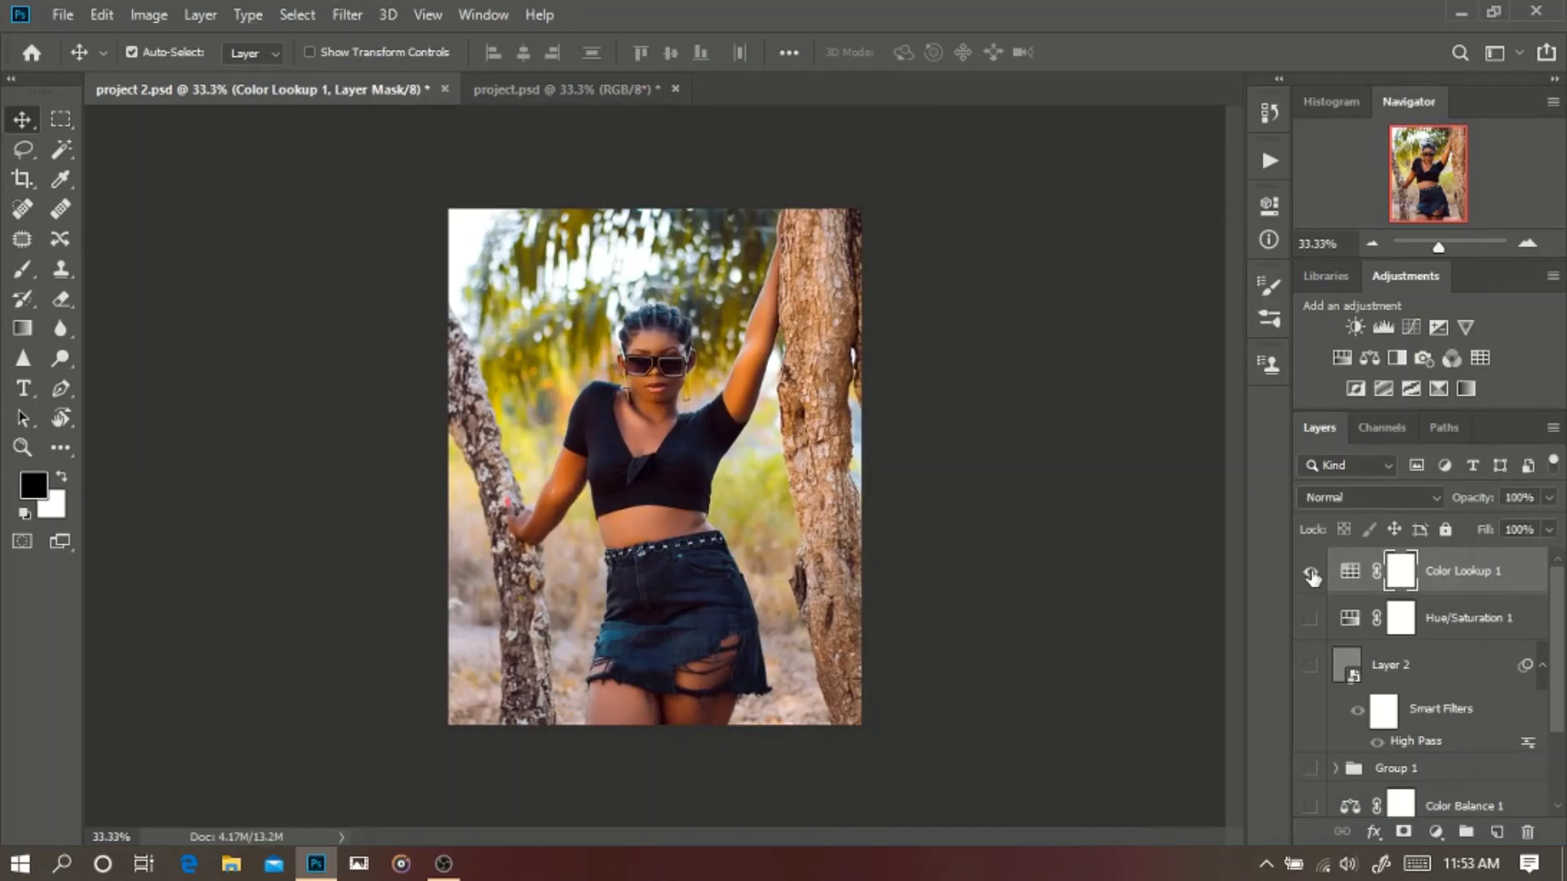
pyautogui.click(1311, 575)
pyautogui.click(1312, 573)
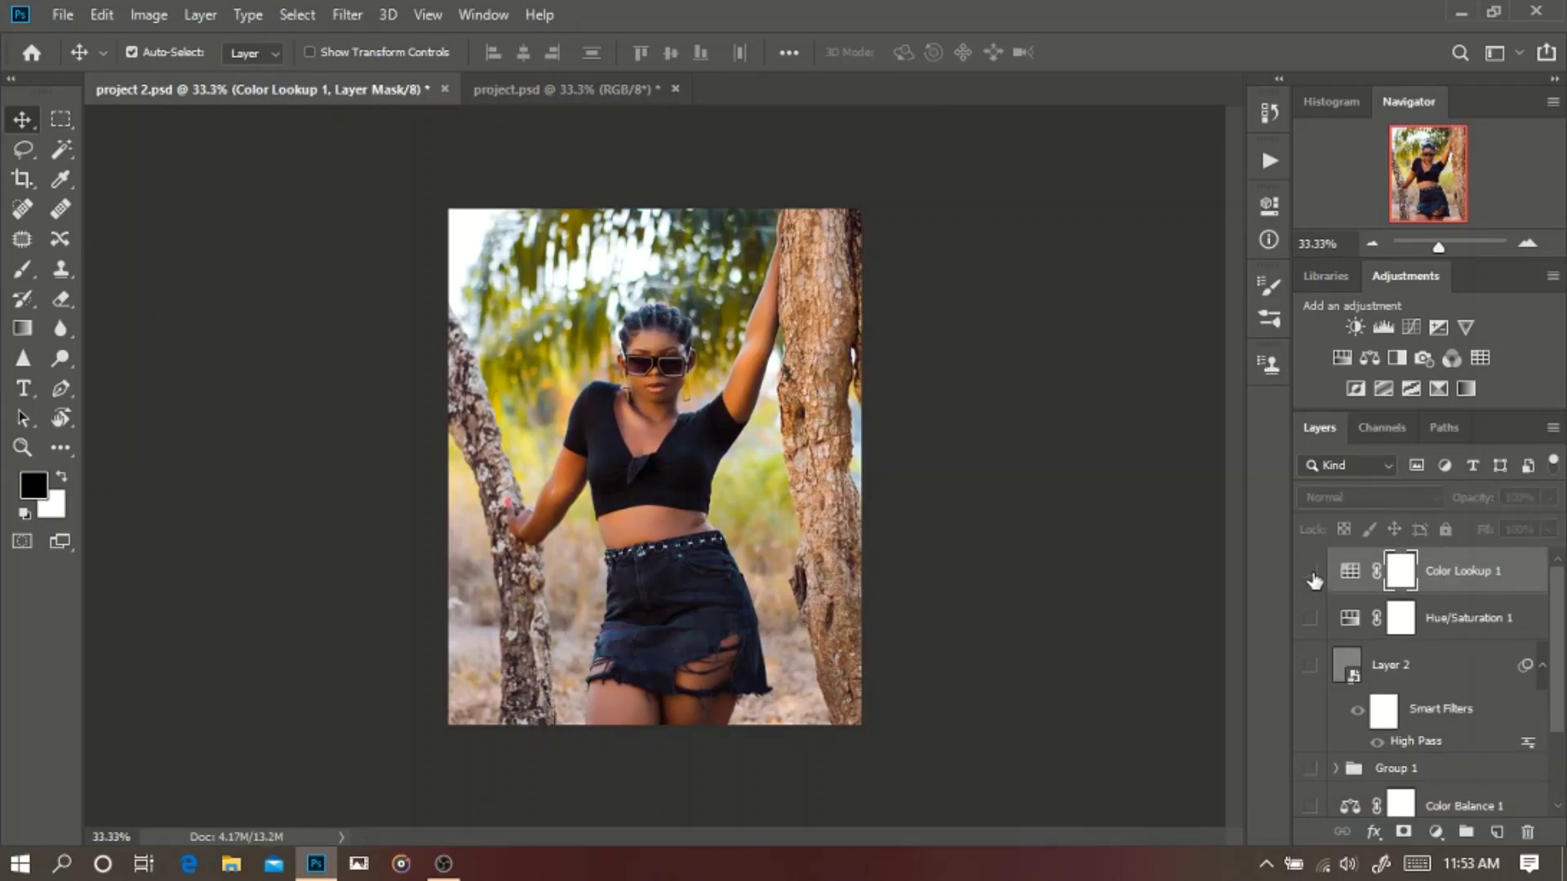
pyautogui.click(1311, 575)
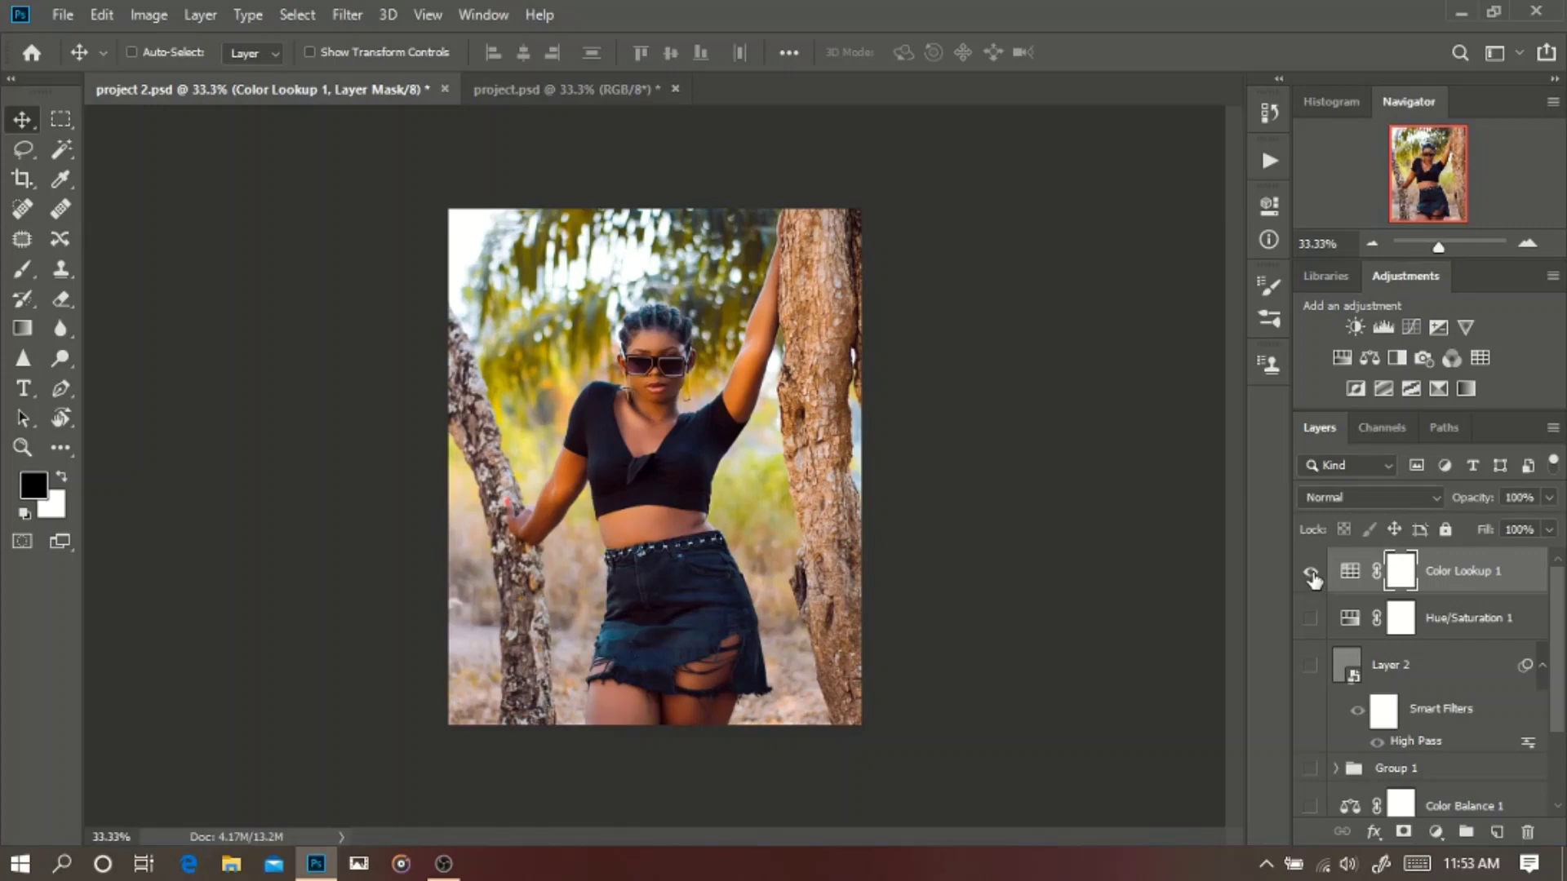
# Hide Color Lookup 1 and show Hue/Saturation 1, Layer 2, Group 1, Color Balance 1 and Selective Color 1.
pyautogui.hotkey('ctrl', '+')
pyautogui.hotkey('ctrl', '+')
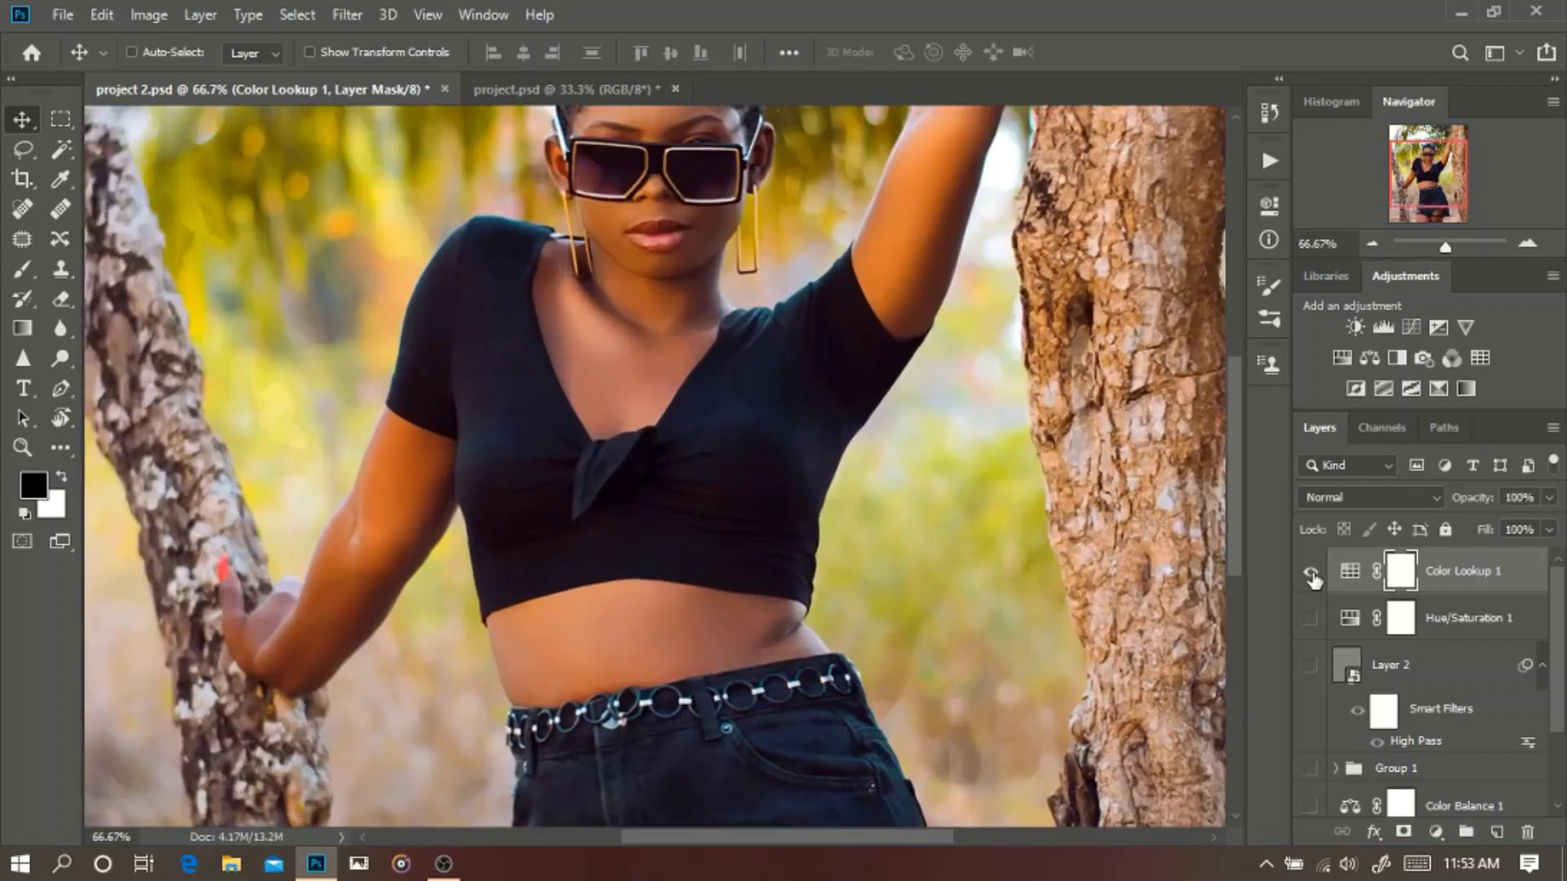
pyautogui.hotkey('ctrl', '+')
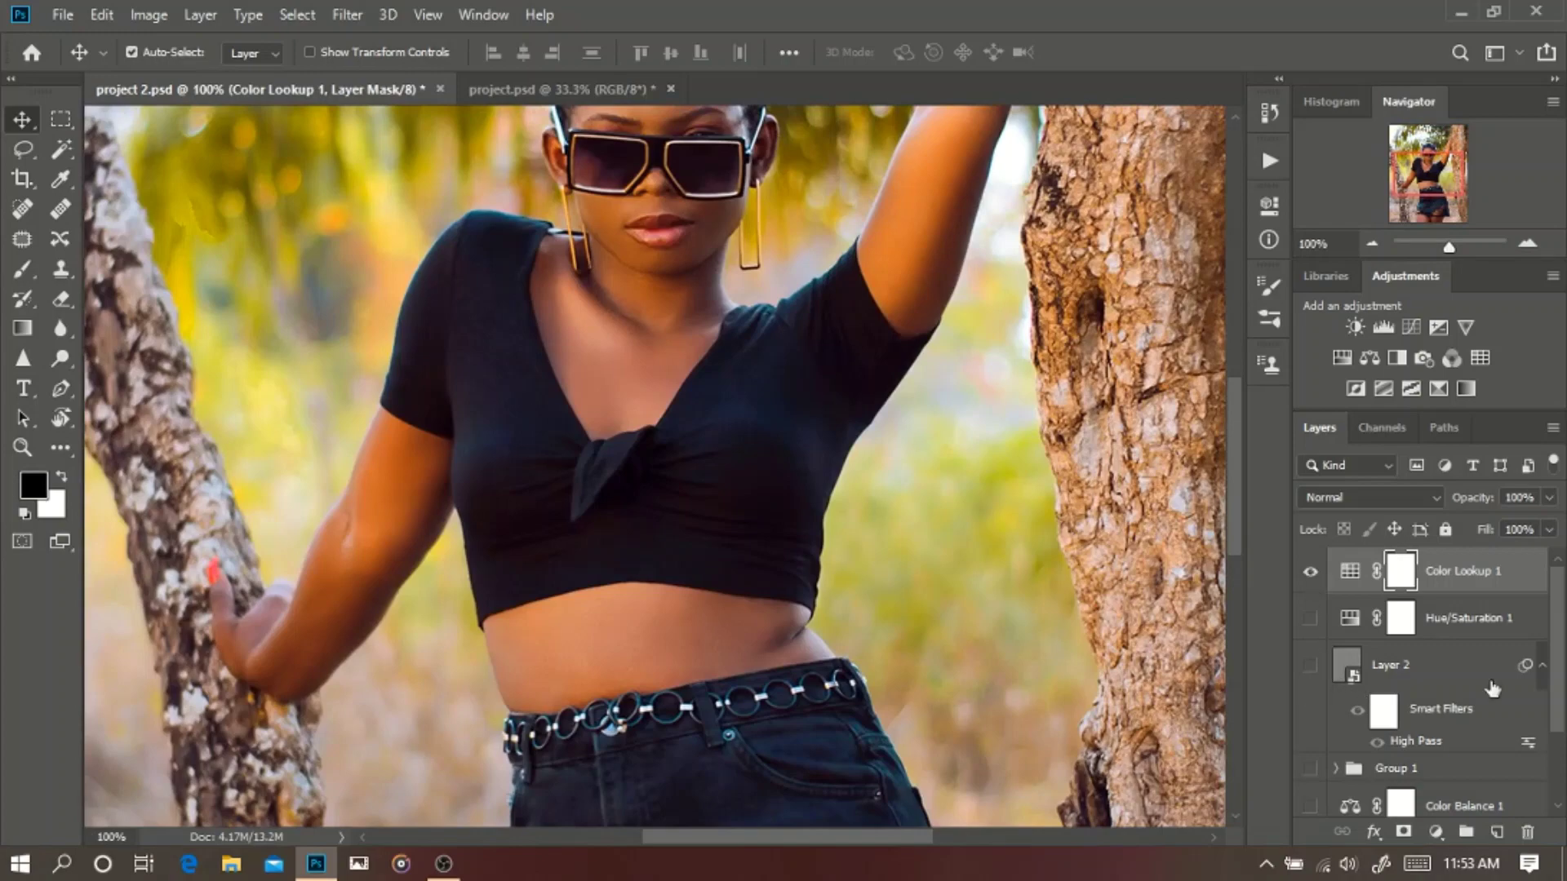
pyautogui.moveTo(996, 412); pyautogui.dragTo(1010, 639)
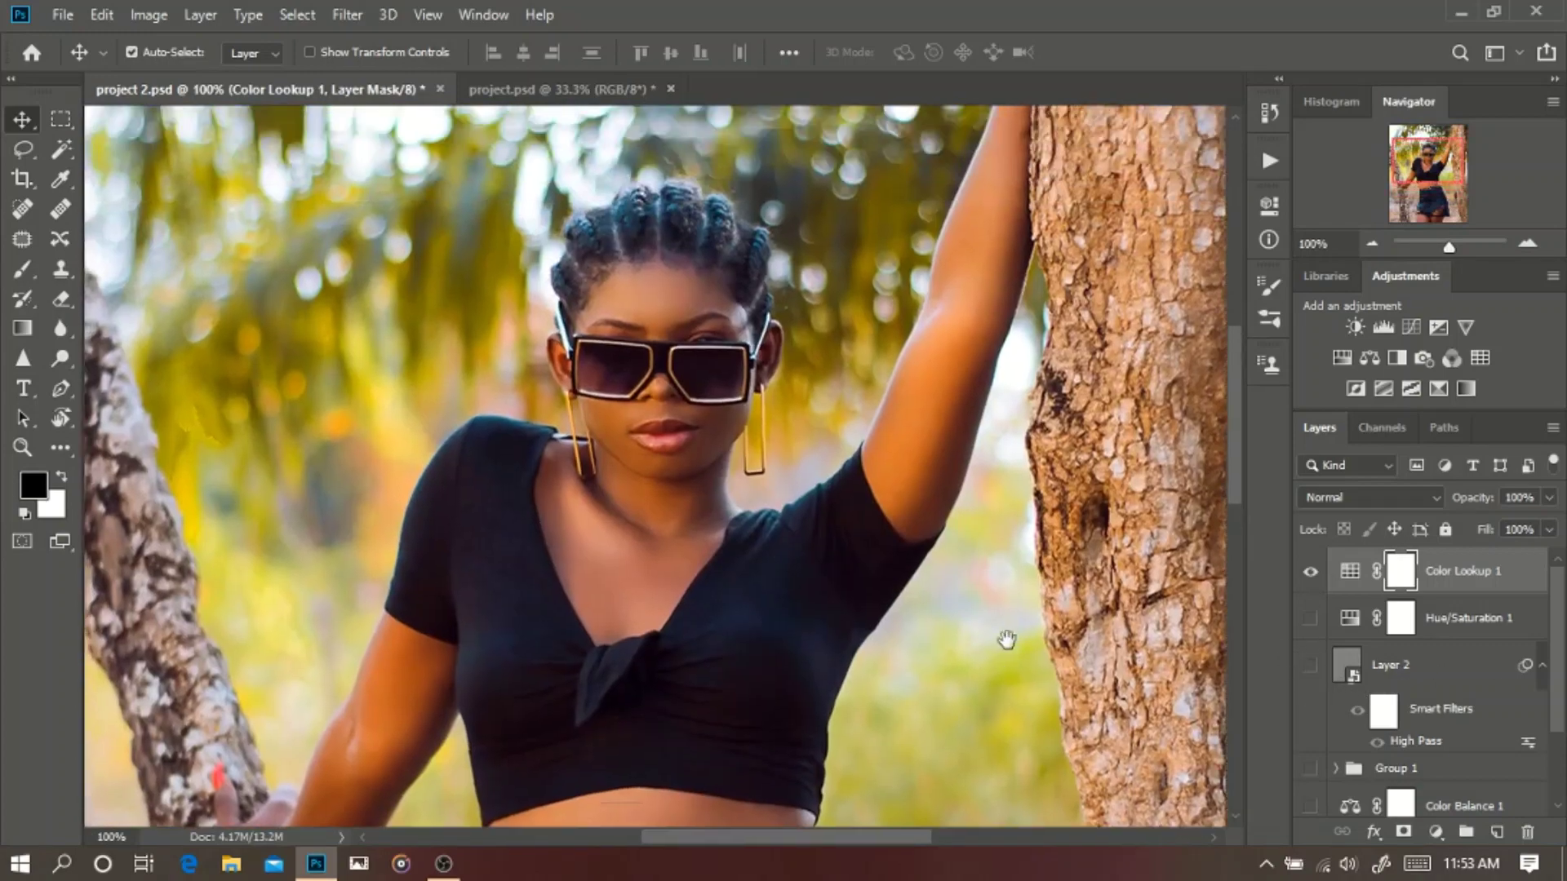
pyautogui.click(1310, 572)
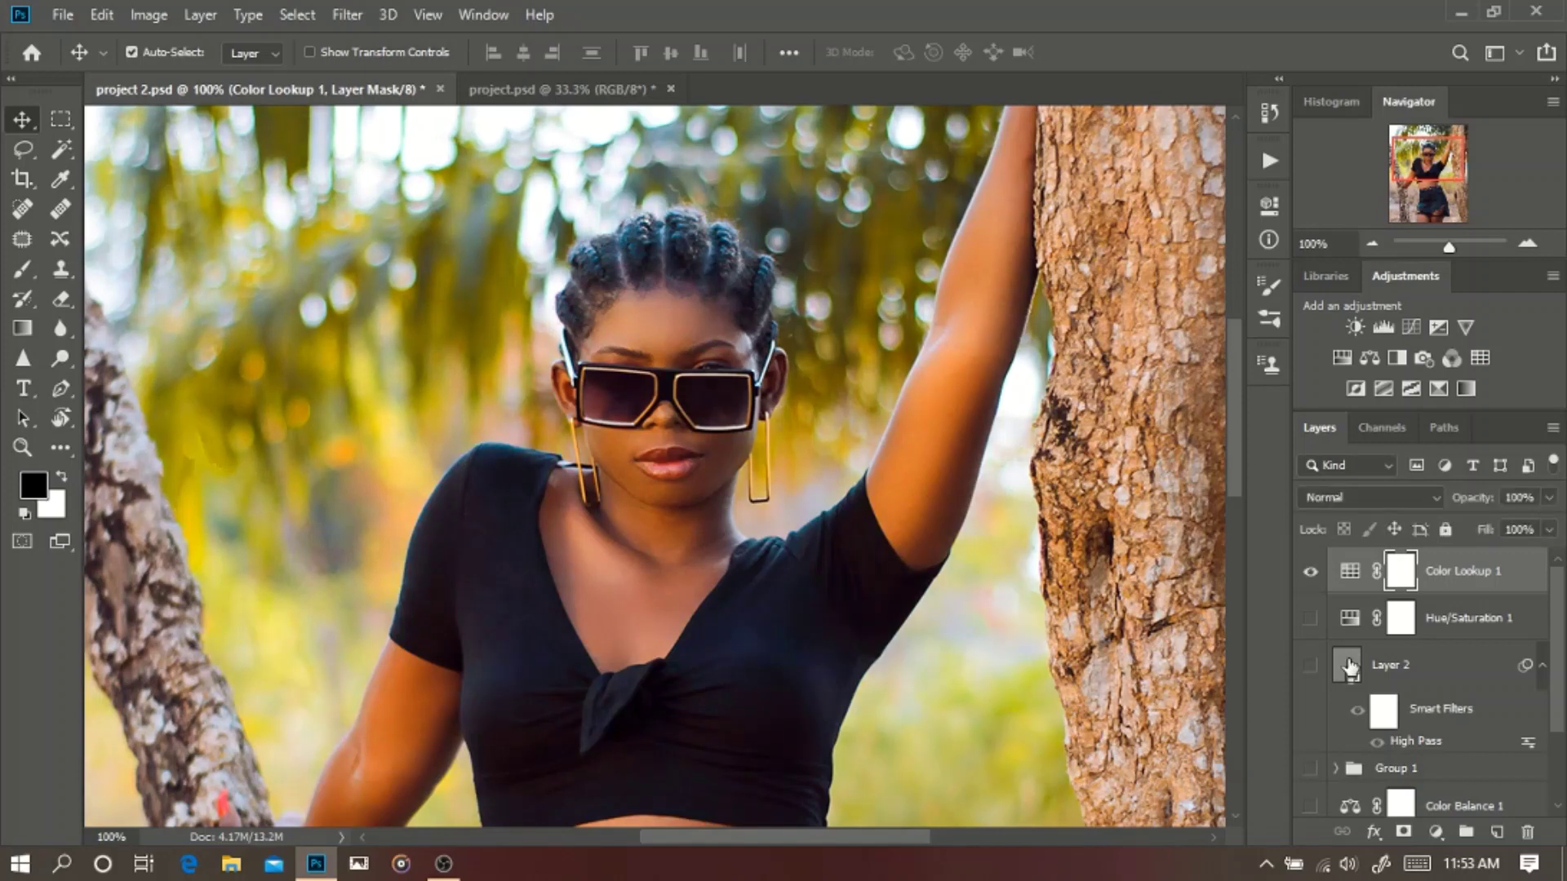
pyautogui.click(1310, 617)
pyautogui.click(1311, 665)
pyautogui.click(1310, 769)
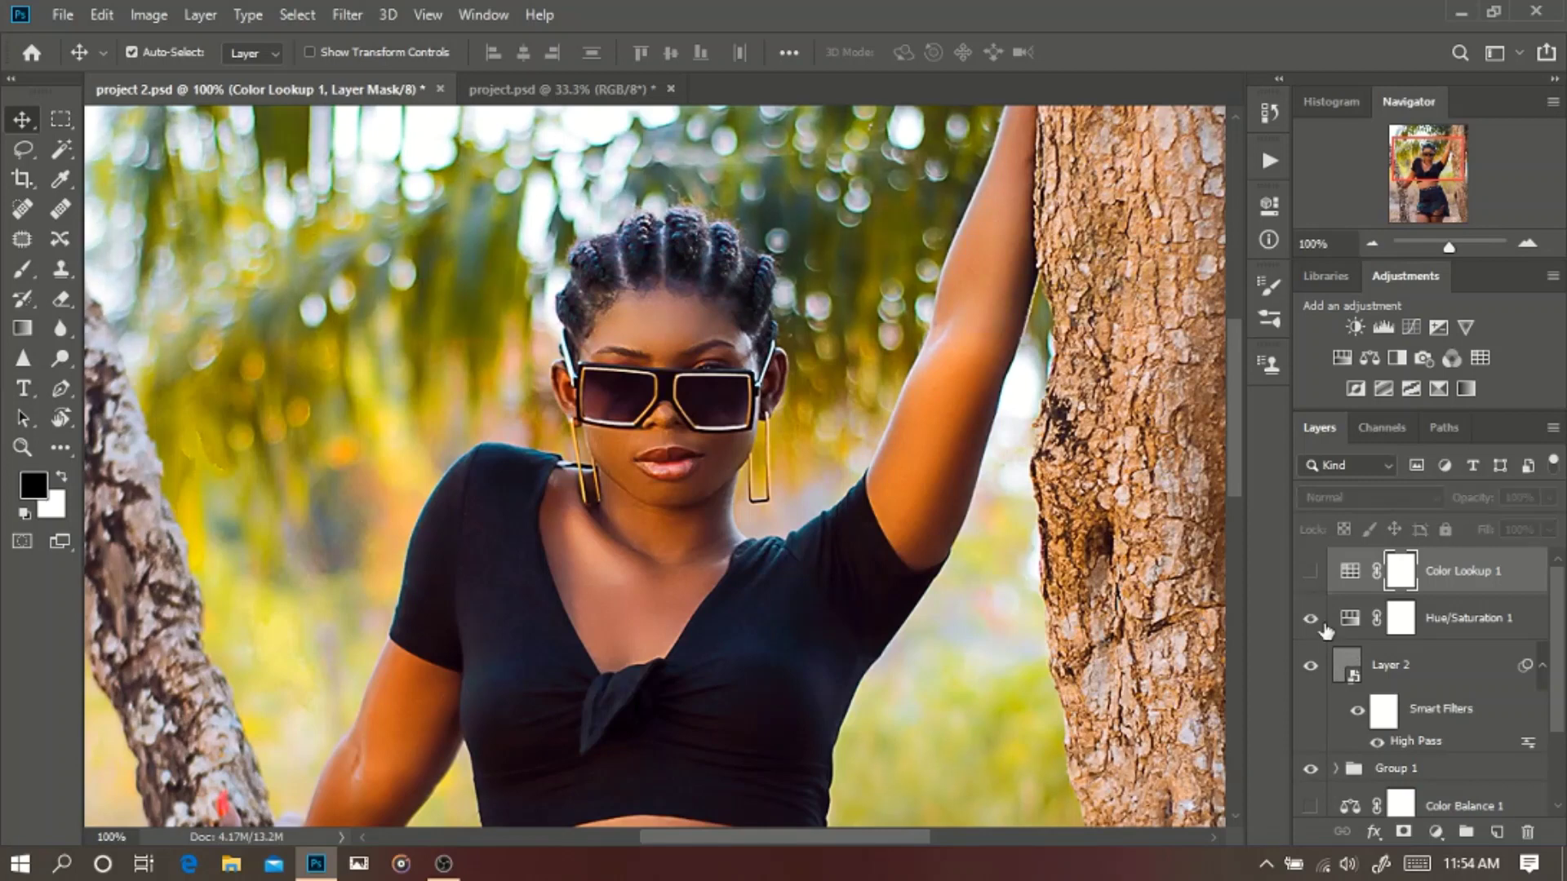
pyautogui.scroll(-2, 1338, 786)
pyautogui.click(1309, 700)
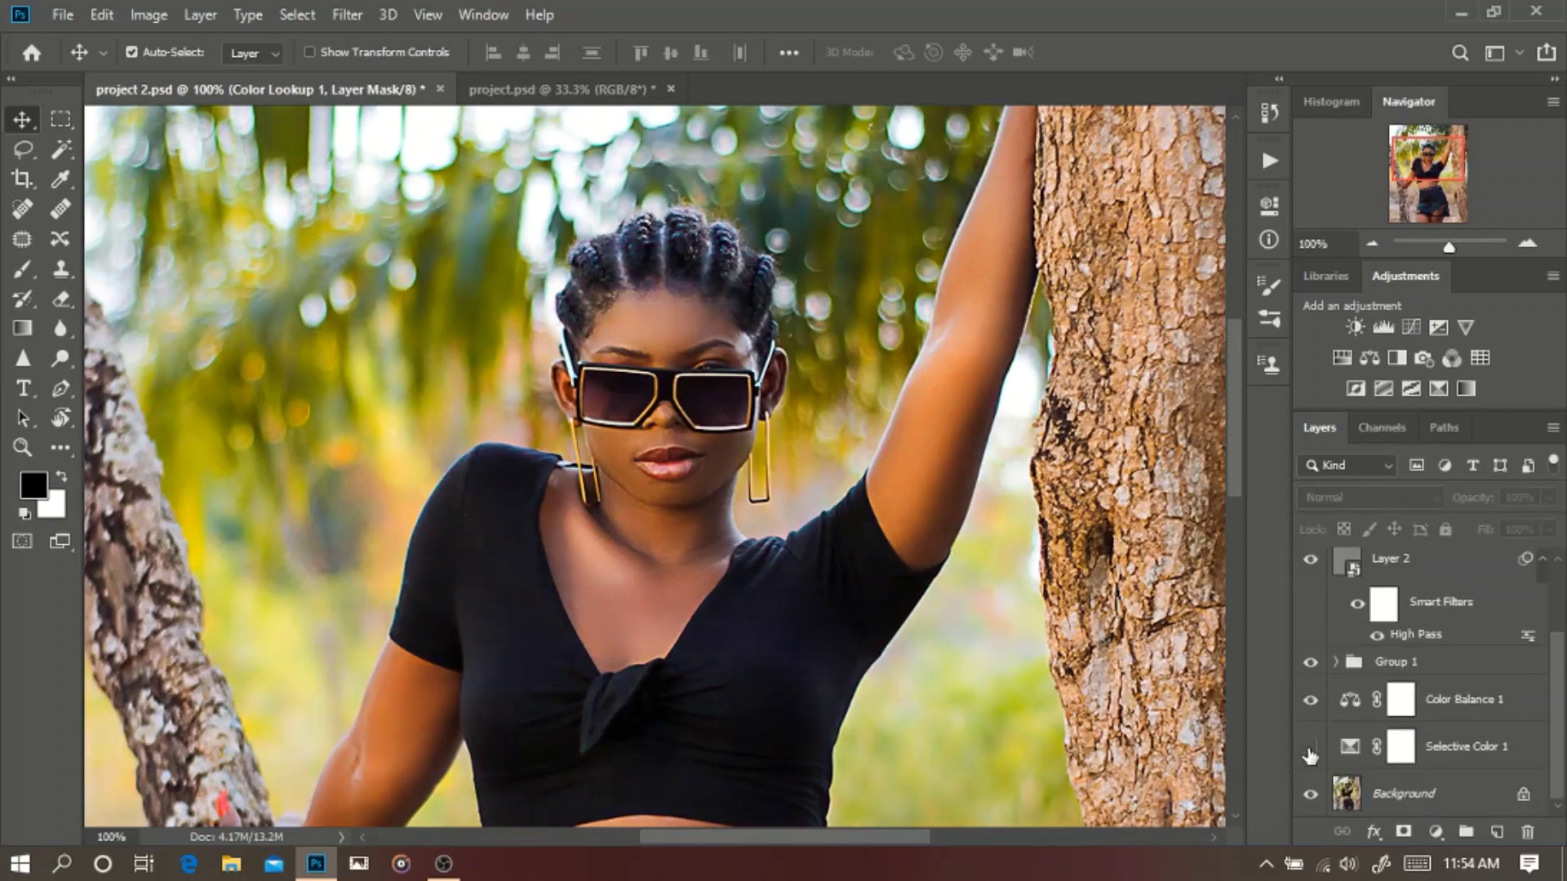
pyautogui.click(1310, 747)
pyautogui.scroll(2, 1333, 700)
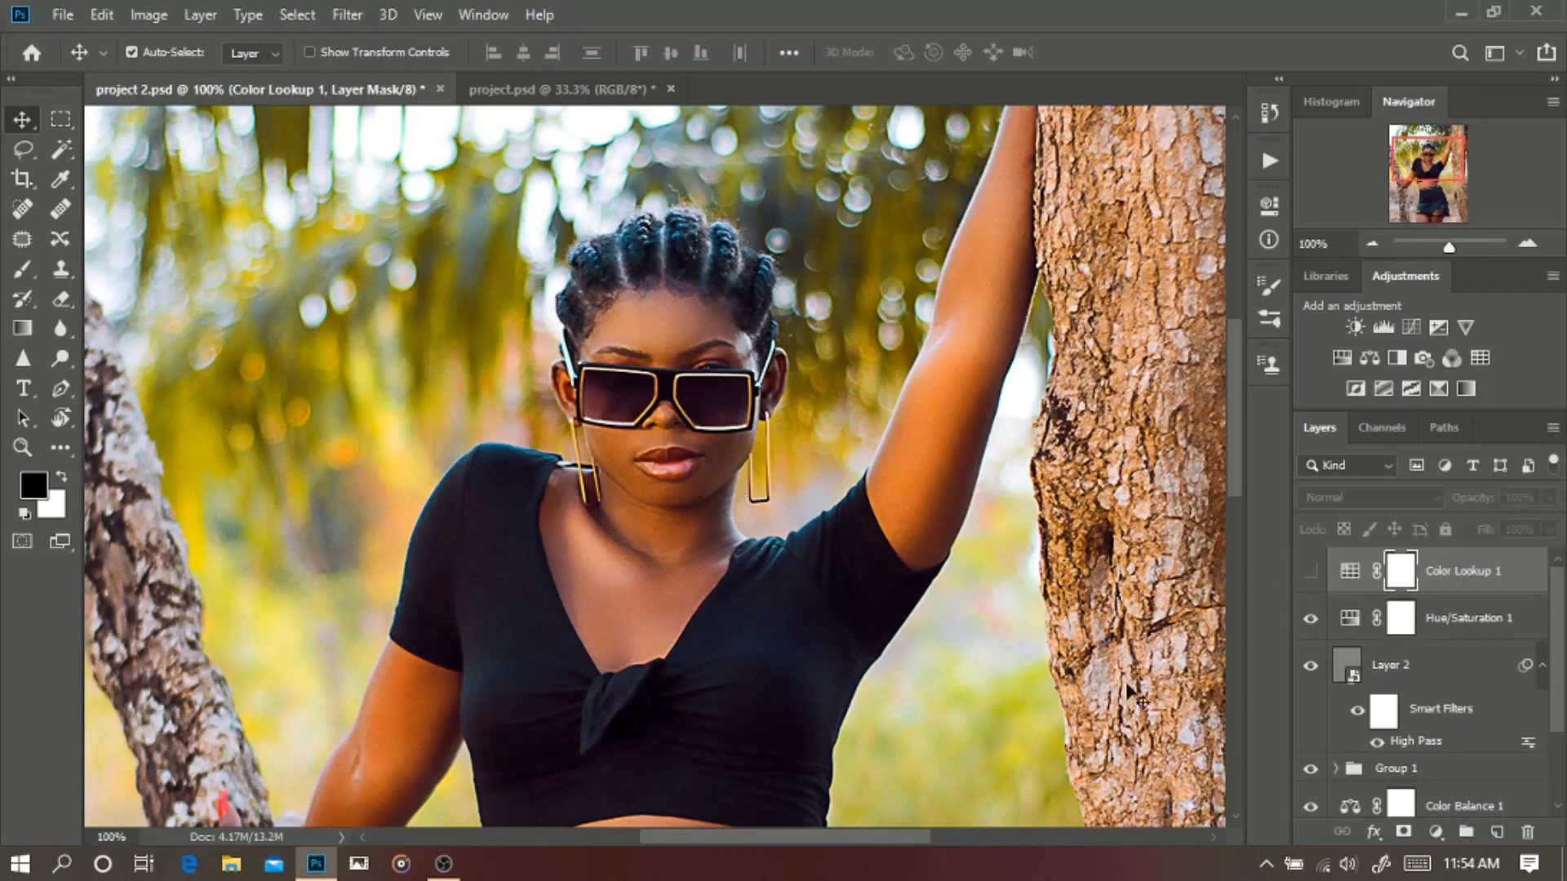
# Compare the portrait's sharpness with and without the High Pass layer, Layer 2, leaving the layer visible.
pyautogui.click(1311, 670)
pyautogui.click(1311, 669)
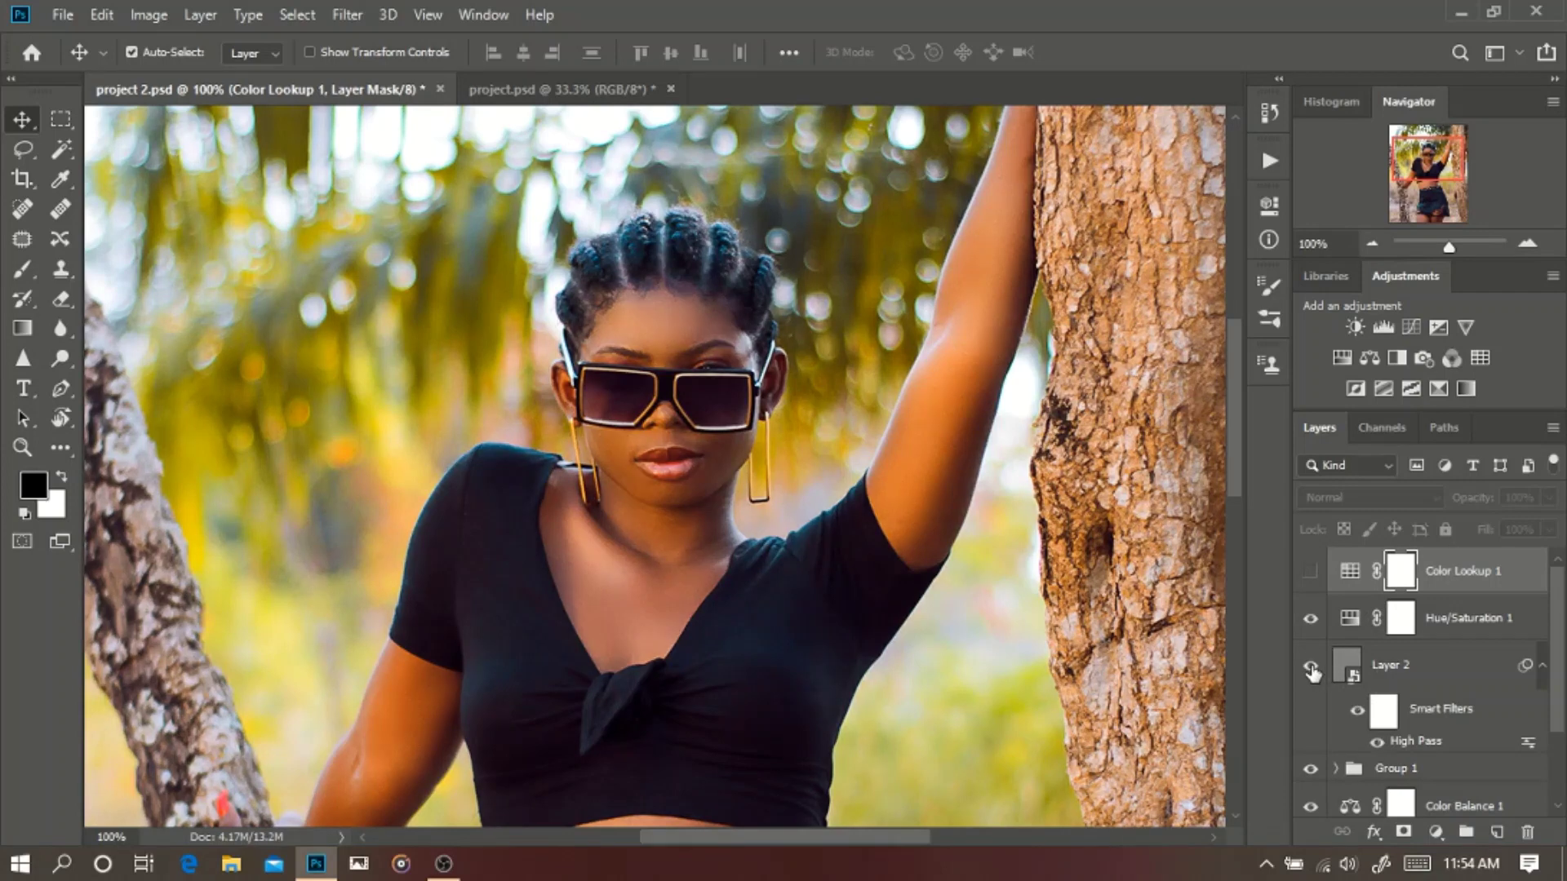
pyautogui.hotkey('ctrl', '+')
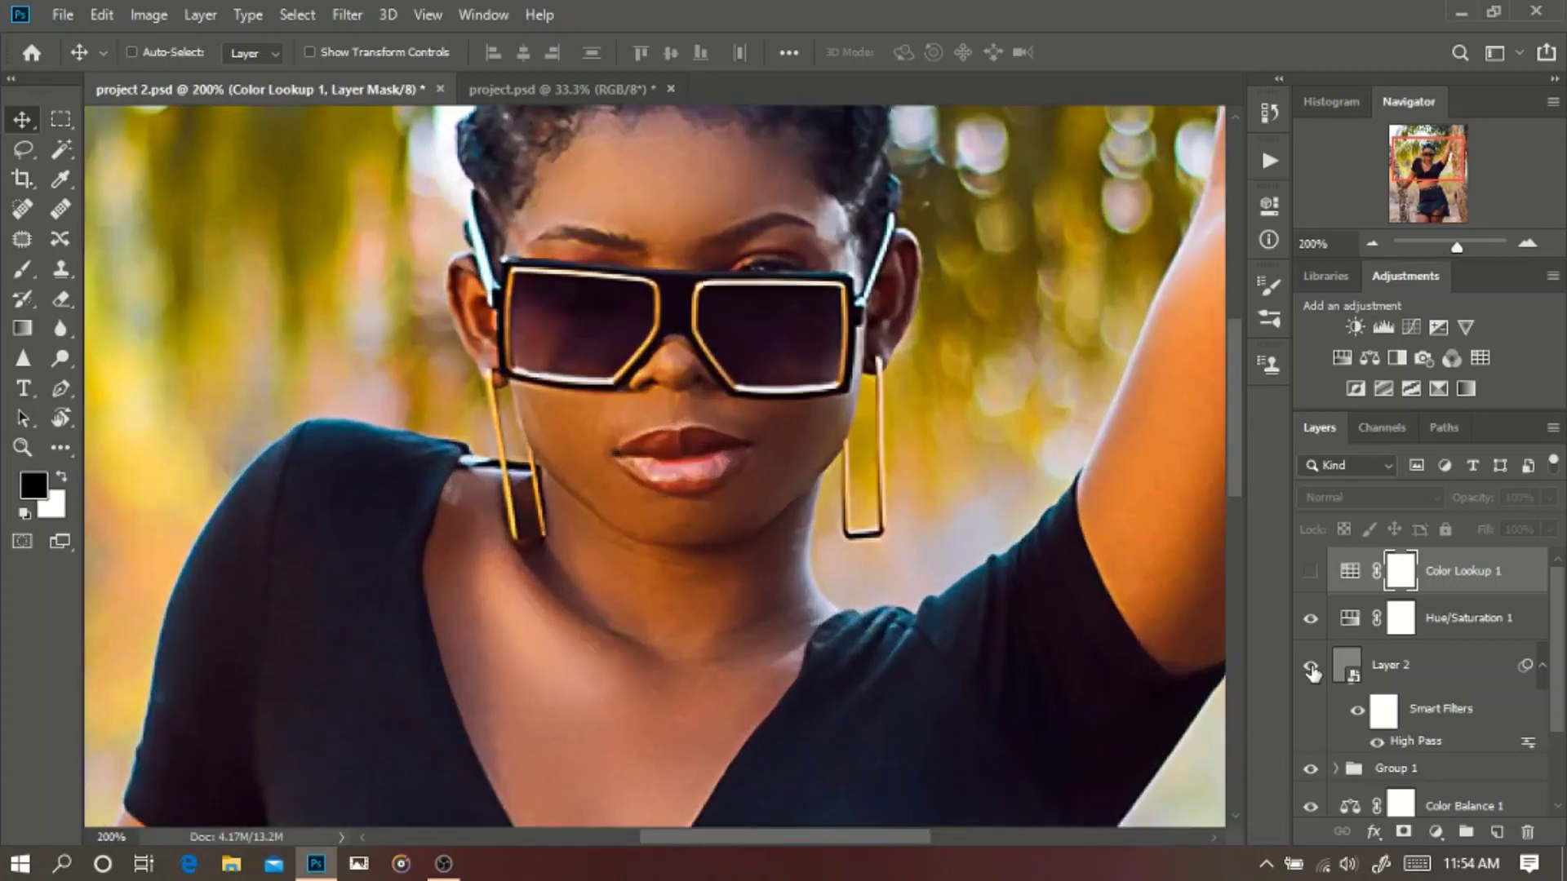
pyautogui.hotkey('ctrl', '-')
pyautogui.hotkey('ctrl', '-')
pyautogui.hotkey('ctrl', '-')
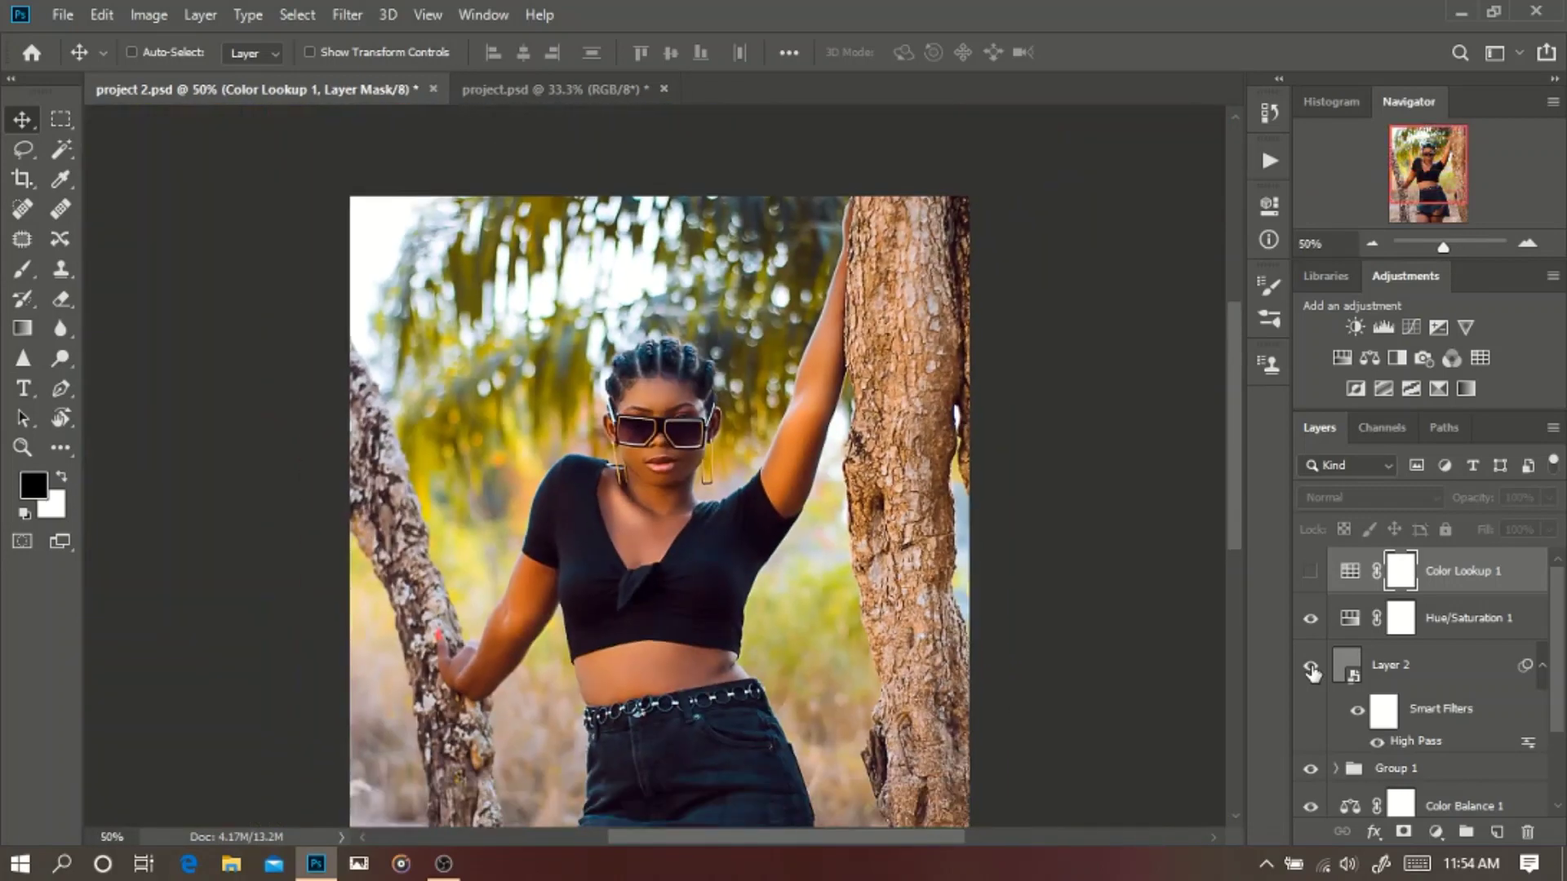
pyautogui.hotkey('ctrl', '-')
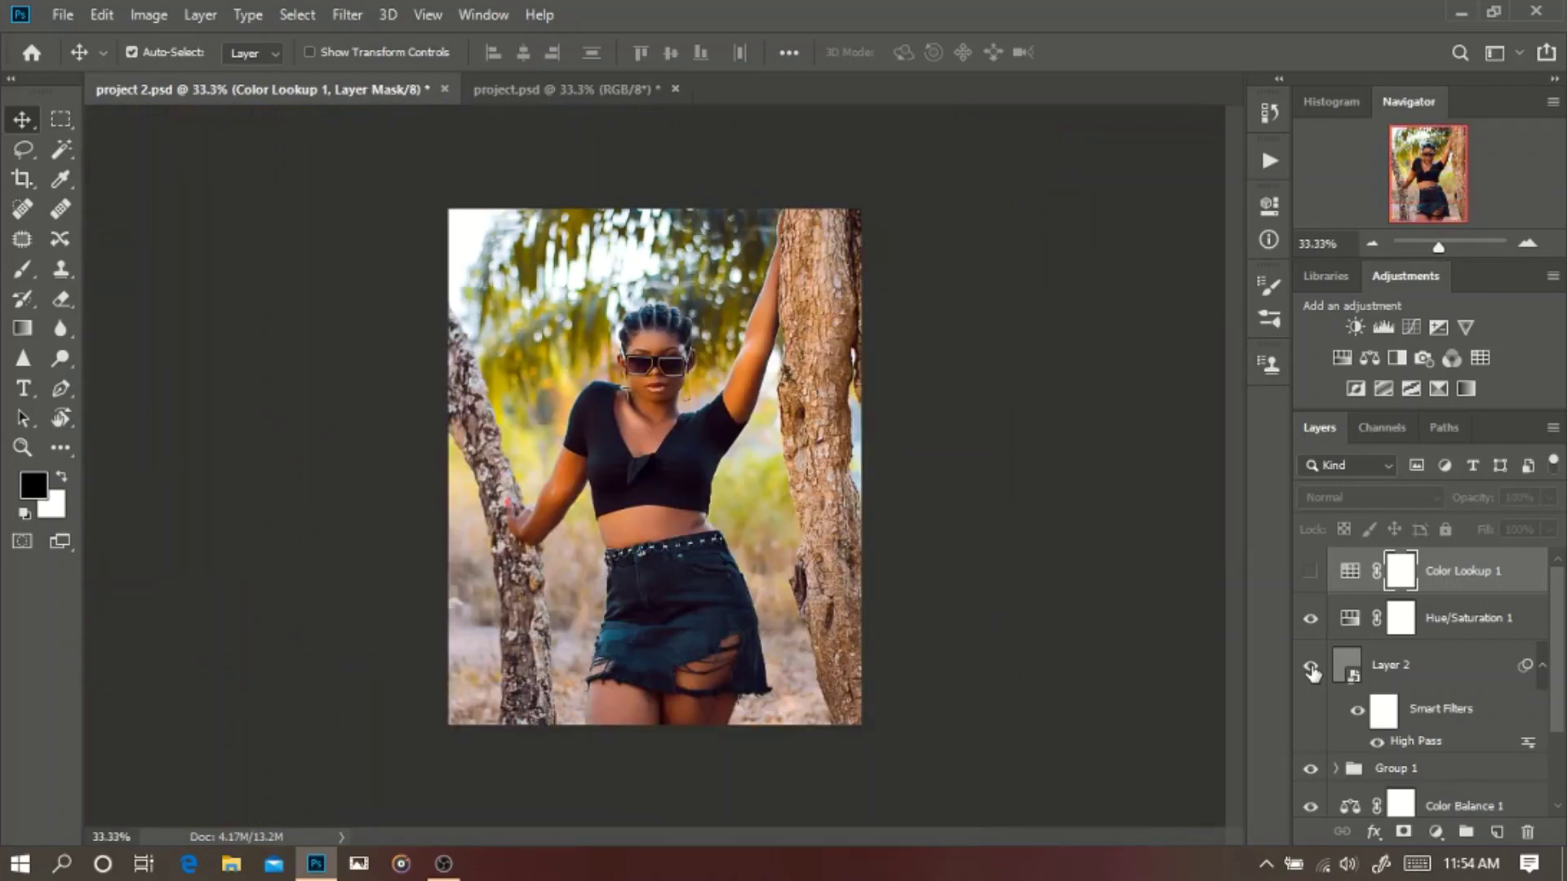